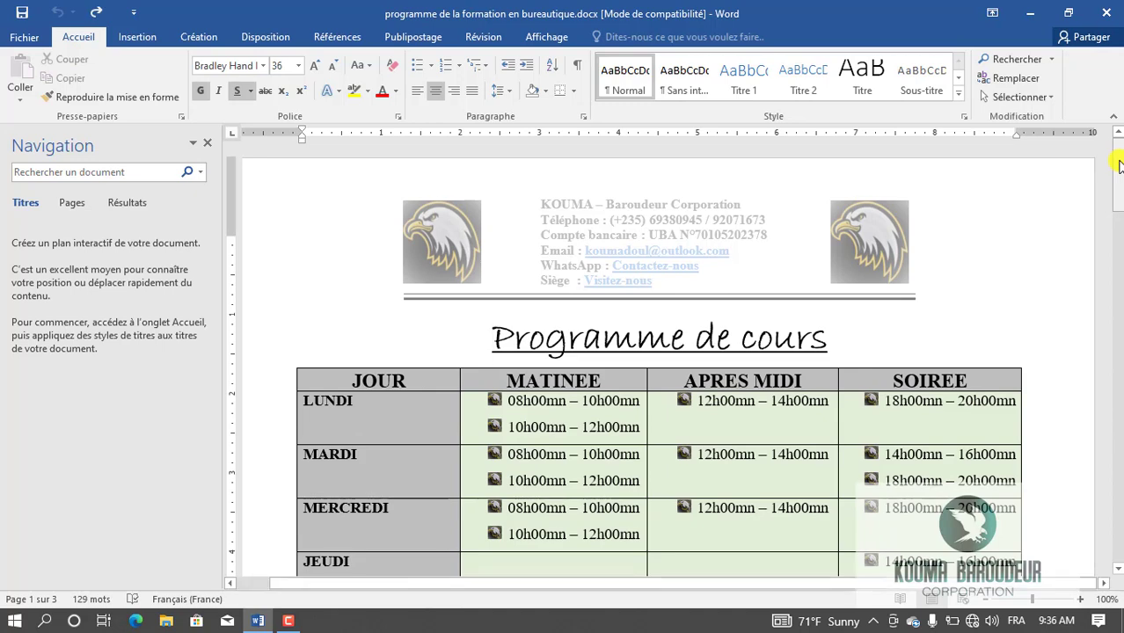
Scroll down in the Programme de cours document until the LUNDI-to-SAMEDI day table is visible.
{"action": "scroll", "coordinate": [1118, 167], "scroll_direction": "down", "scroll_amount": 3}
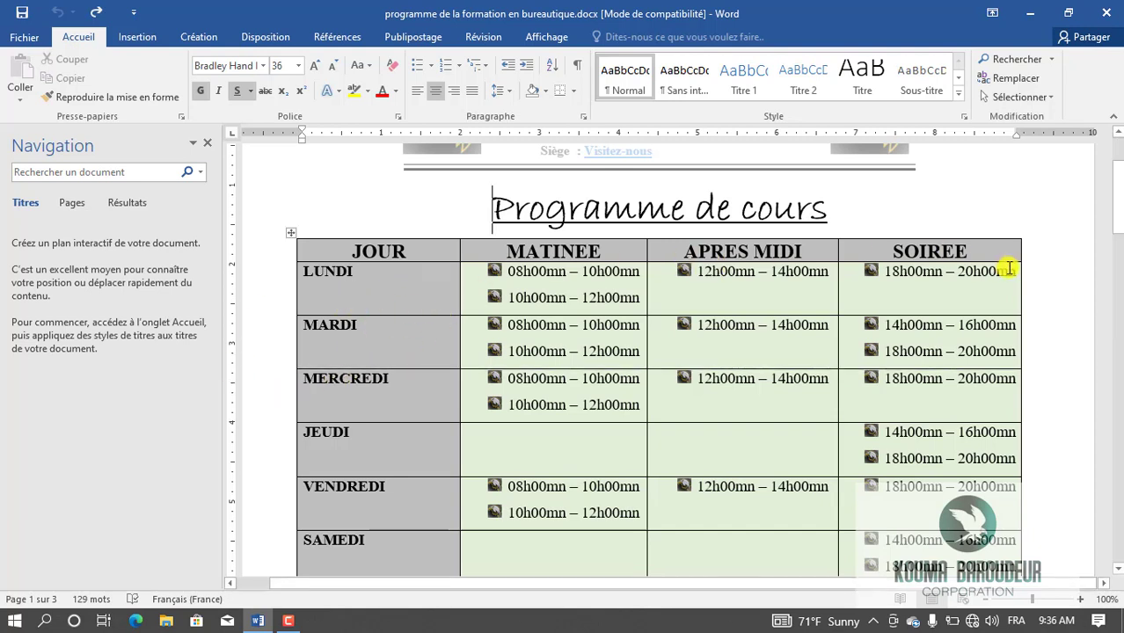
{"action": "left_click", "coordinate": [374, 280]}
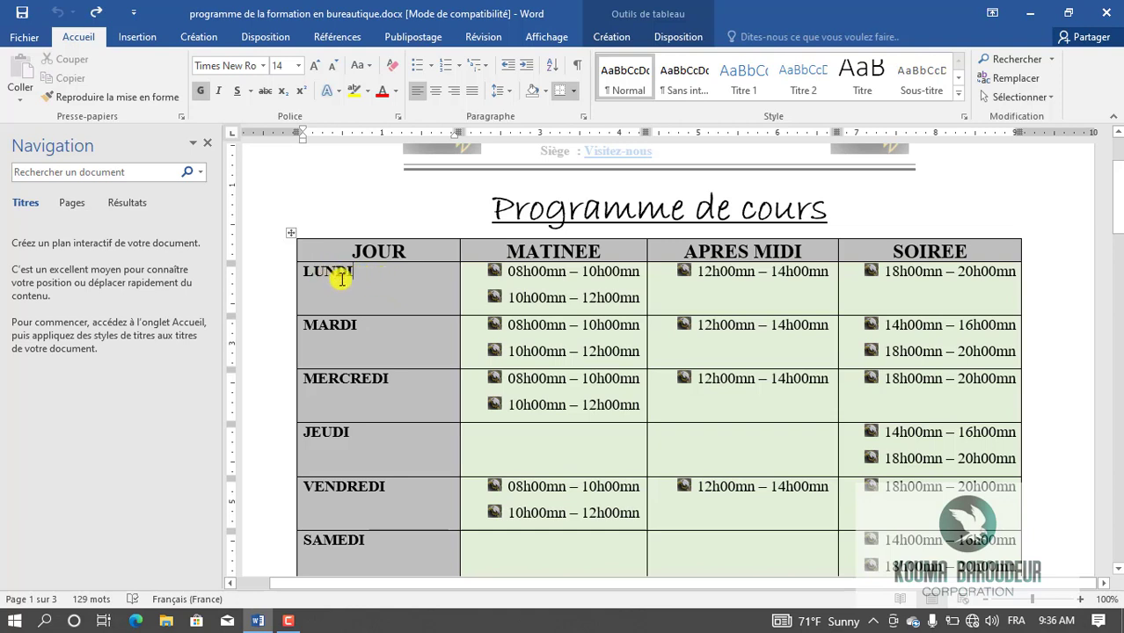
{"action": "key", "text": "BackSpace"}
{"action": "key", "text": "BackSpace"}
{"action": "key", "text": "BackSpace"}
{"action": "key", "text": "BackSpace"}
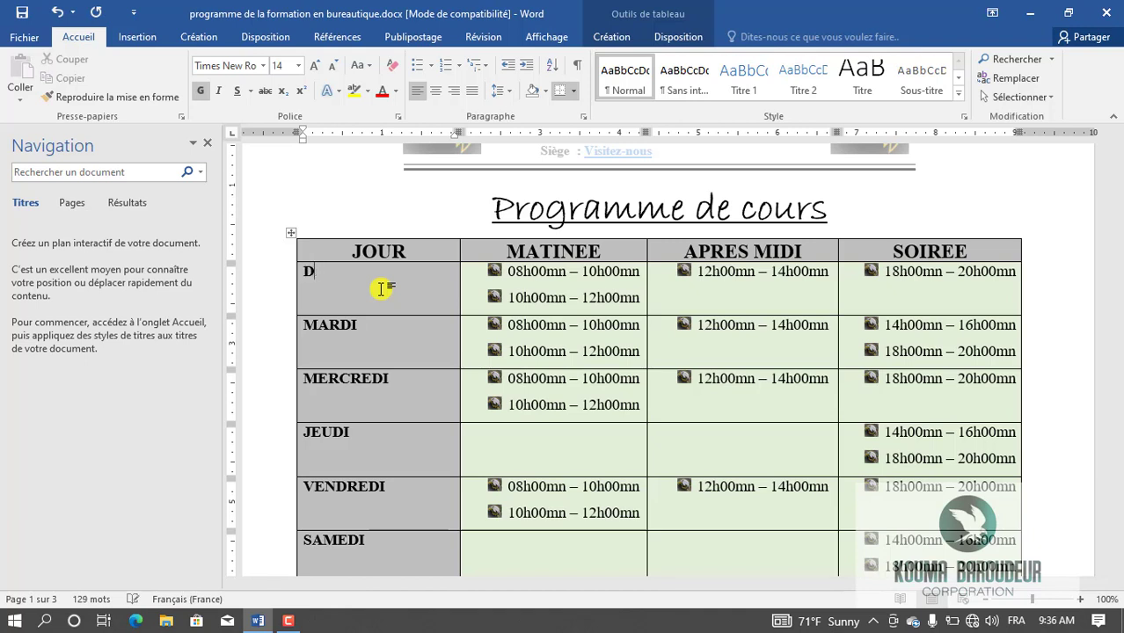
{"action": "type", "text": "DIMAN"}
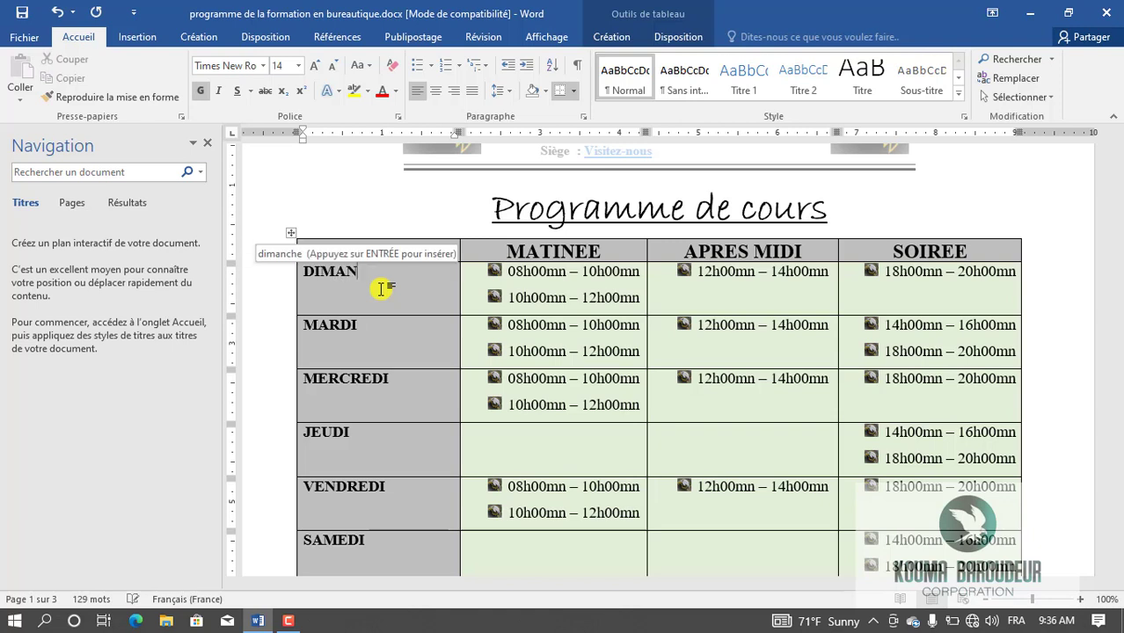
{"action": "type", "text": "CHE"}
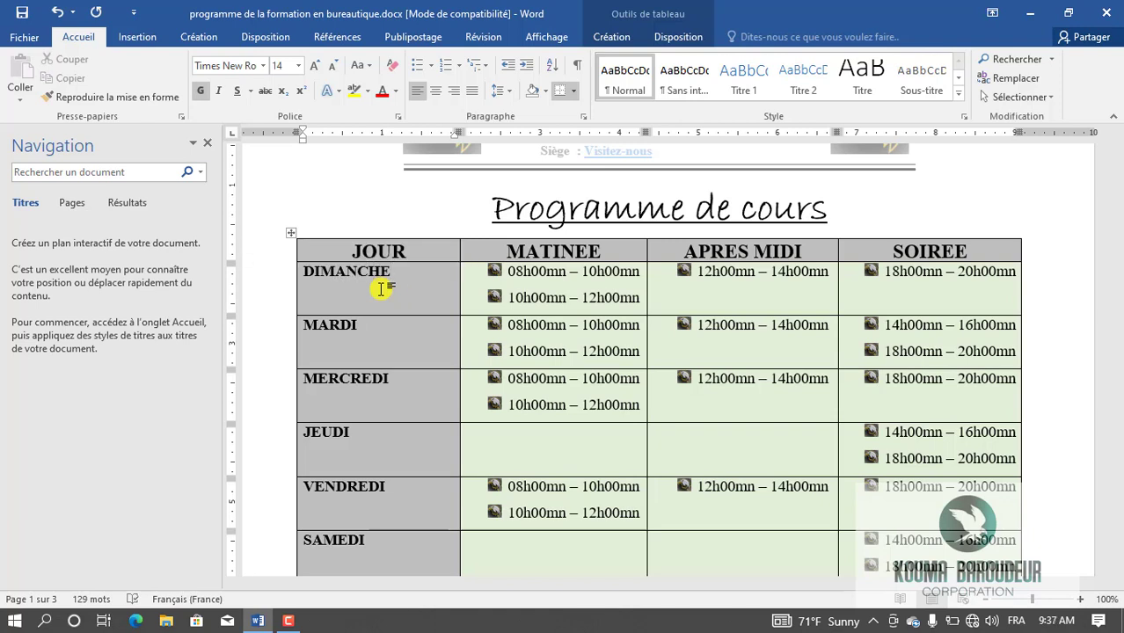
{"action": "mouse_move", "coordinate": [1117, 209]}
{"action": "left_mouse_down"}
{"action": "mouse_move", "coordinate": [1119, 334]}
{"action": "mouse_move", "coordinate": [1119, 197]}
{"action": "left_mouse_up"}
{"action": "left_click", "coordinate": [637, 216]}
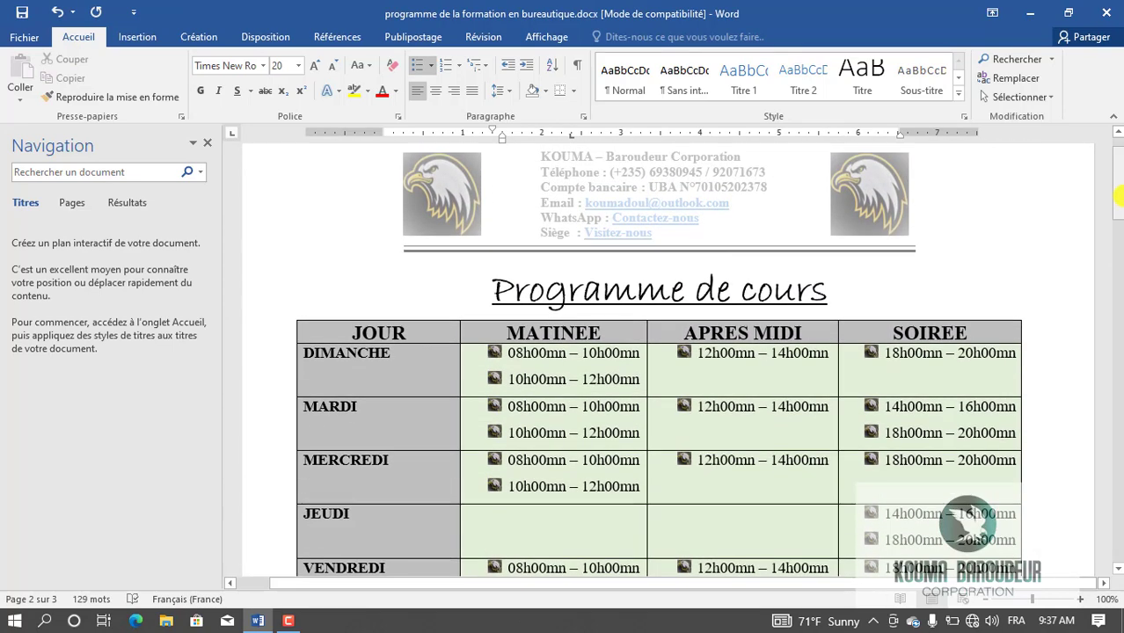
{"action": "left_click", "coordinate": [404, 351]}
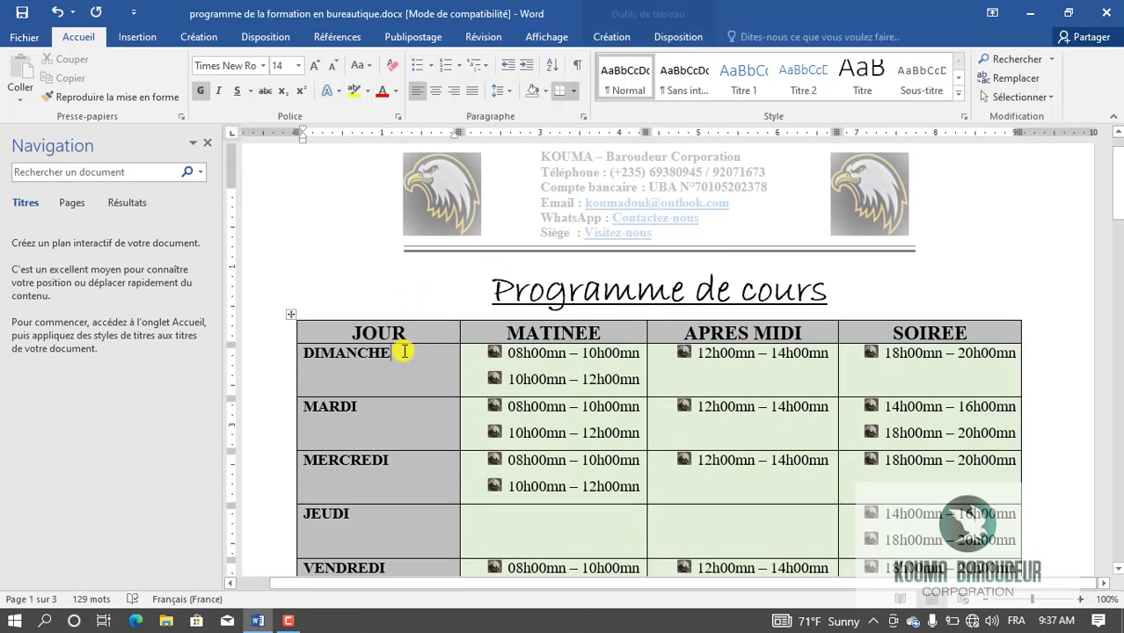
{"action": "left_click", "coordinate": [54, 12]}
{"action": "left_click", "coordinate": [54, 12]}
{"action": "left_click", "coordinate": [54, 12]}
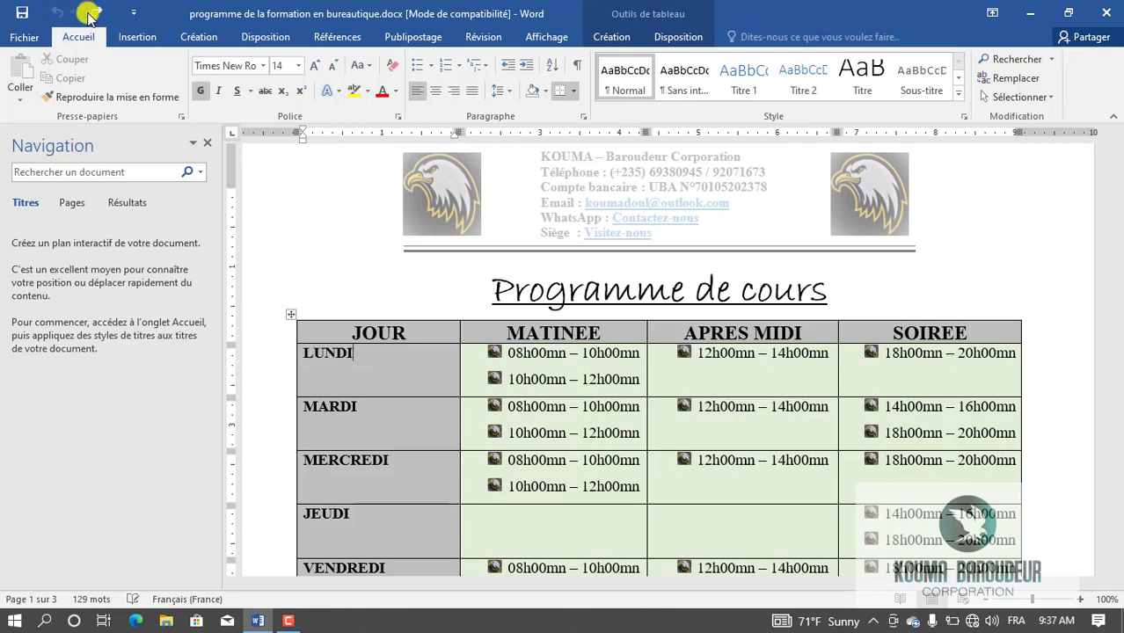
{"action": "left_click_drag", "start_coordinate": [1119, 174], "coordinate": [1119, 199]}
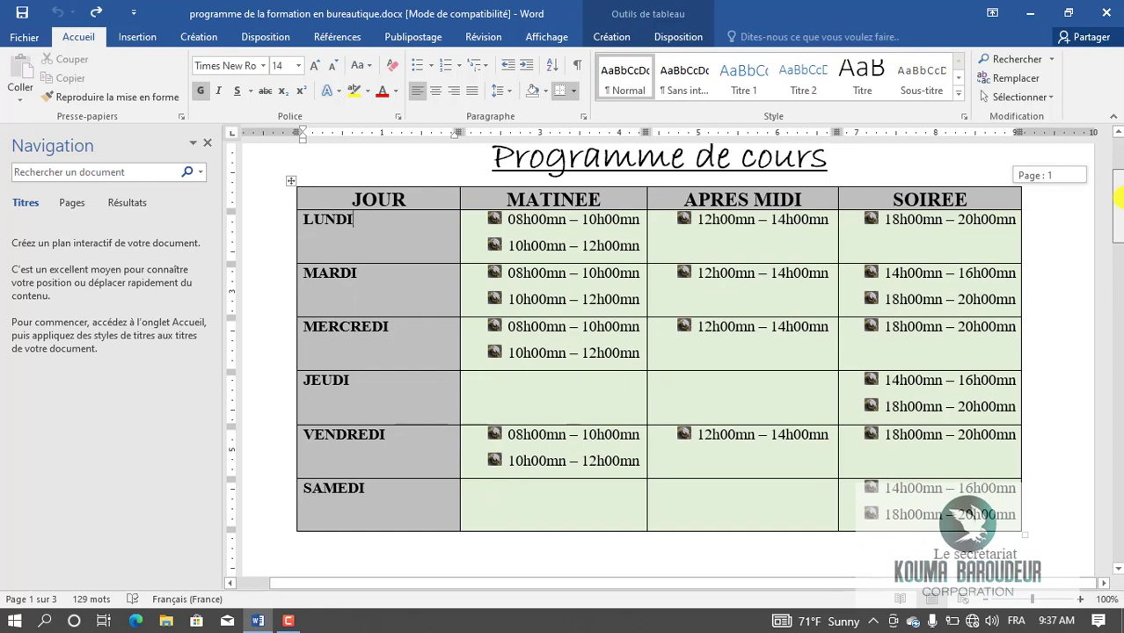
{"action": "left_click_drag", "start_coordinate": [1119, 198], "coordinate": [1117, 557]}
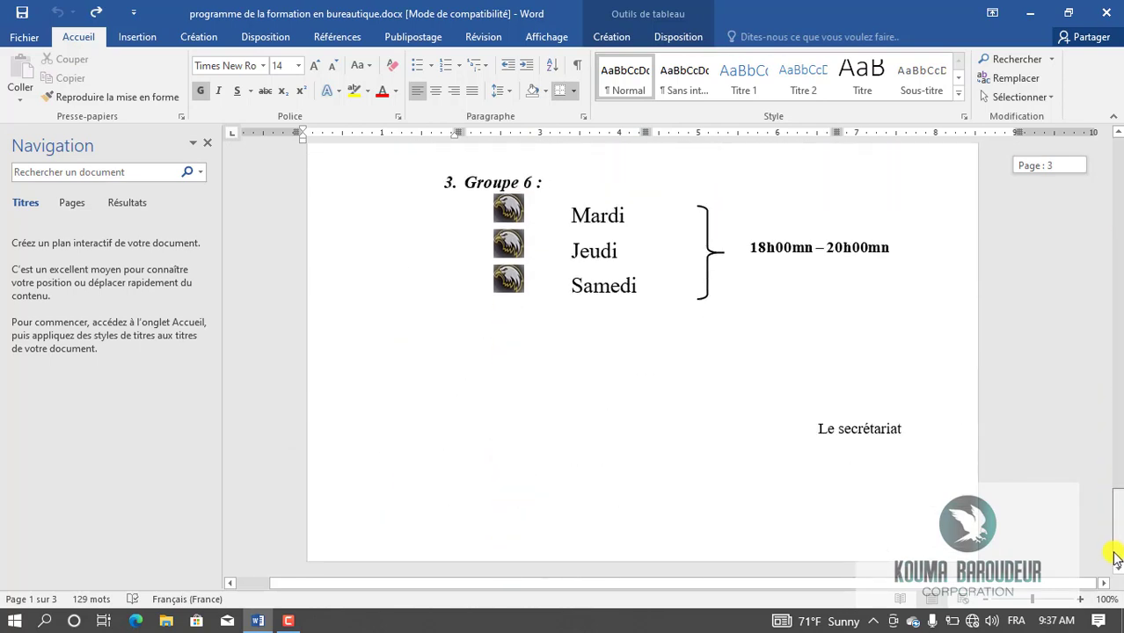
{"action": "left_click_drag", "start_coordinate": [1117, 482], "coordinate": [1119, 162]}
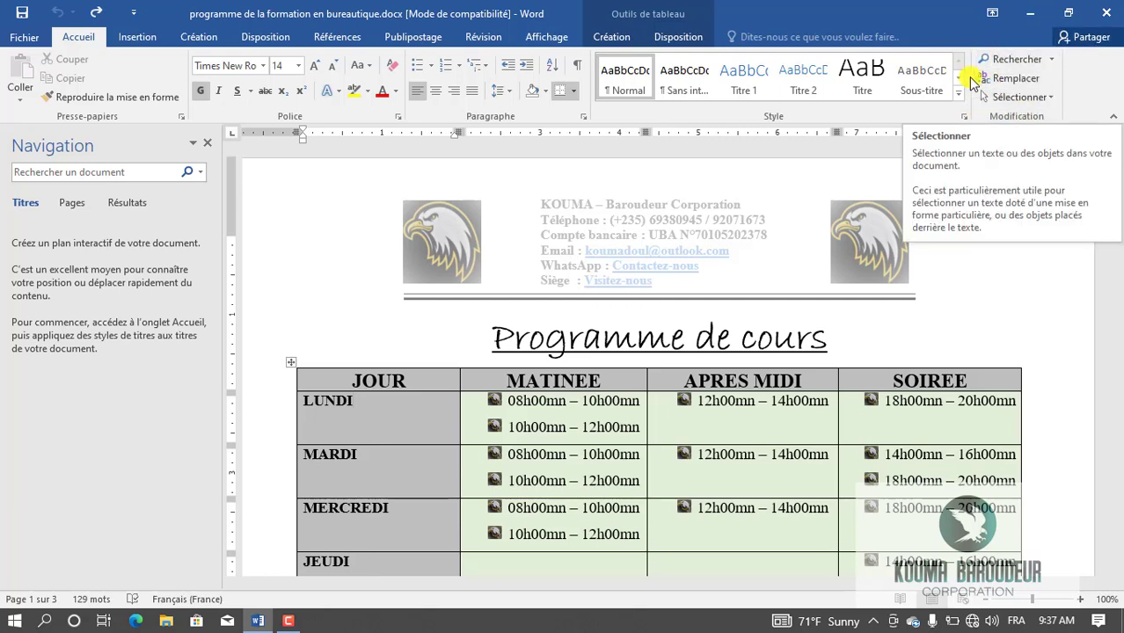
Search for 'lundi' (5 matches), view results as Pages then Titres, then clear and close the pane.
{"action": "left_click", "coordinate": [1008, 58]}
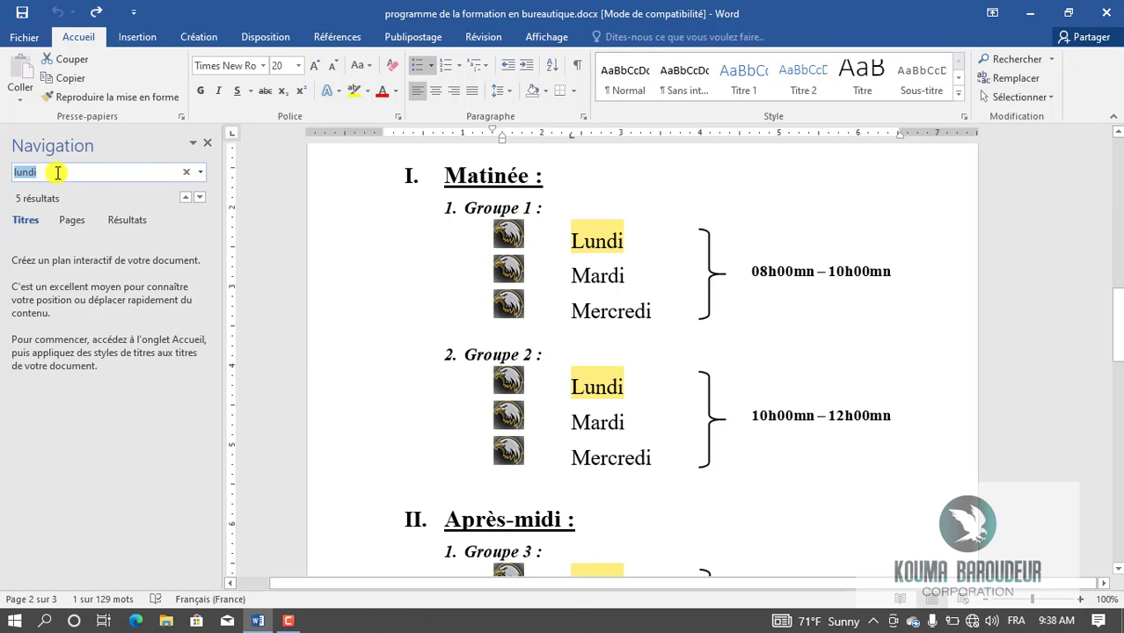
{"action": "left_click", "coordinate": [83, 223]}
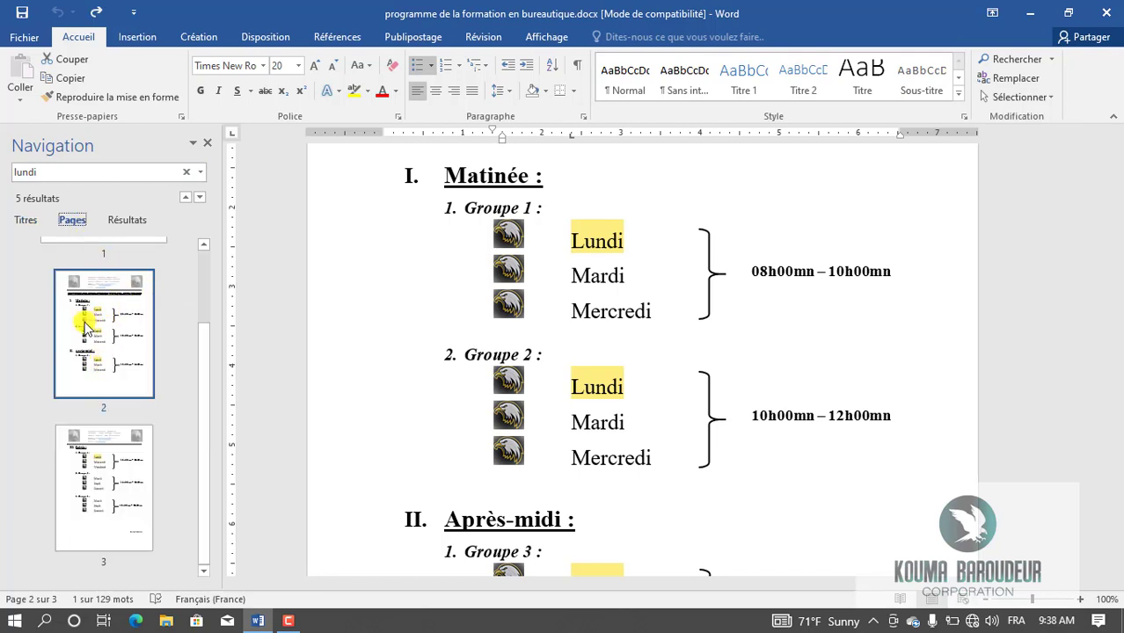
{"action": "left_click", "coordinate": [27, 221]}
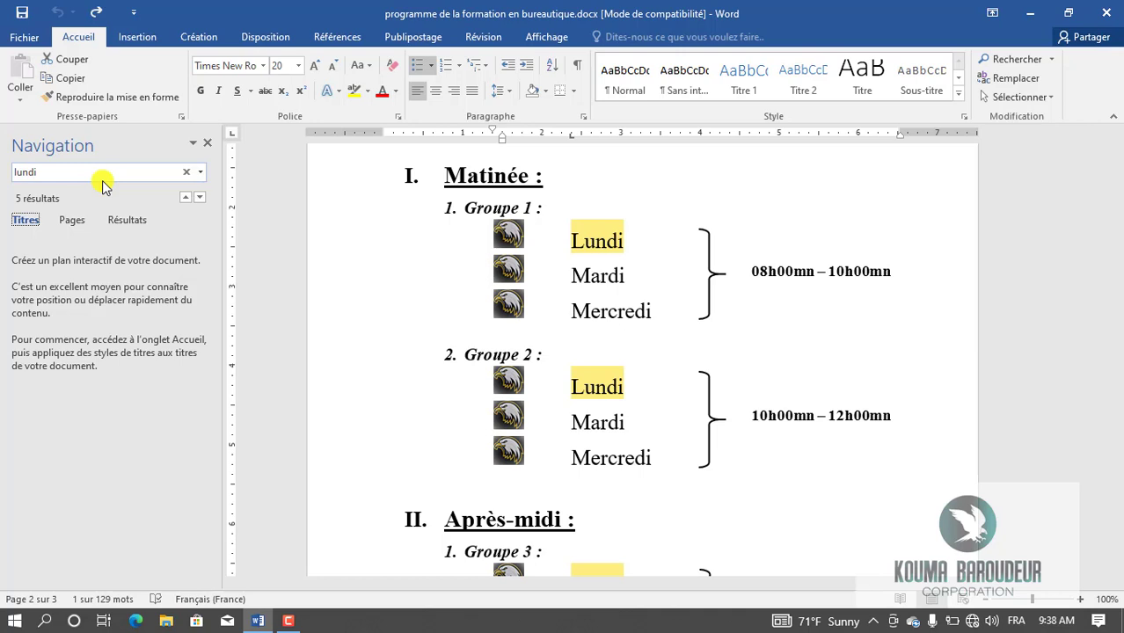
{"action": "left_click", "coordinate": [212, 146]}
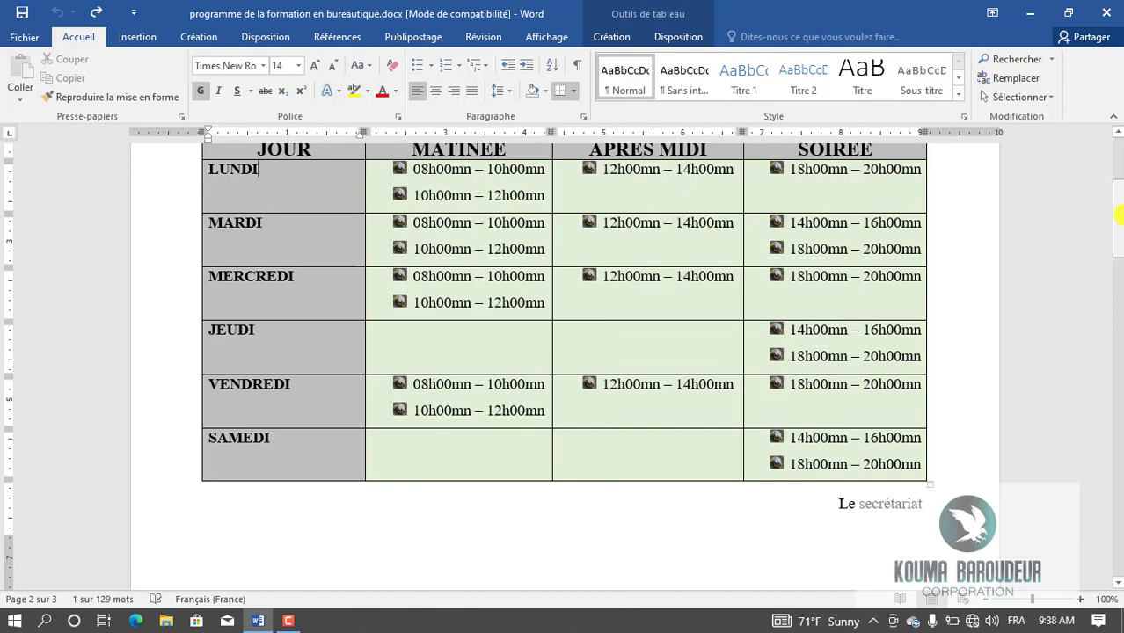
{"action": "mouse_move", "coordinate": [1119, 227]}
{"action": "left_mouse_down"}
{"action": "mouse_move", "coordinate": [1120, 248]}
{"action": "mouse_move", "coordinate": [1119, 210]}
{"action": "left_mouse_up"}
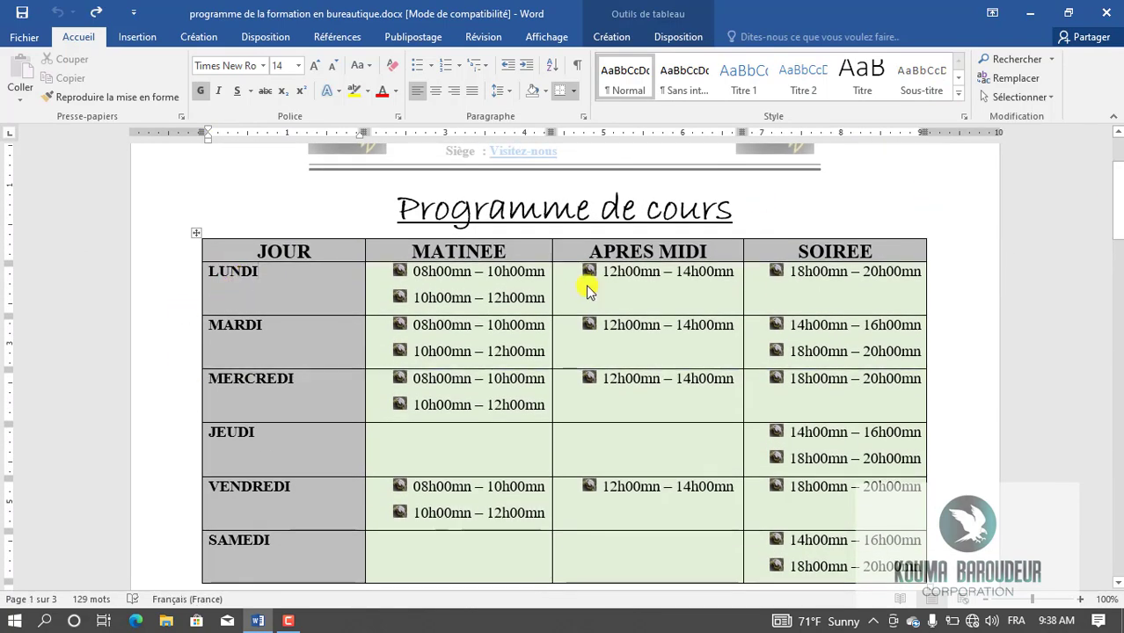
{"action": "left_click_drag", "start_coordinate": [1121, 180], "coordinate": [1121, 367]}
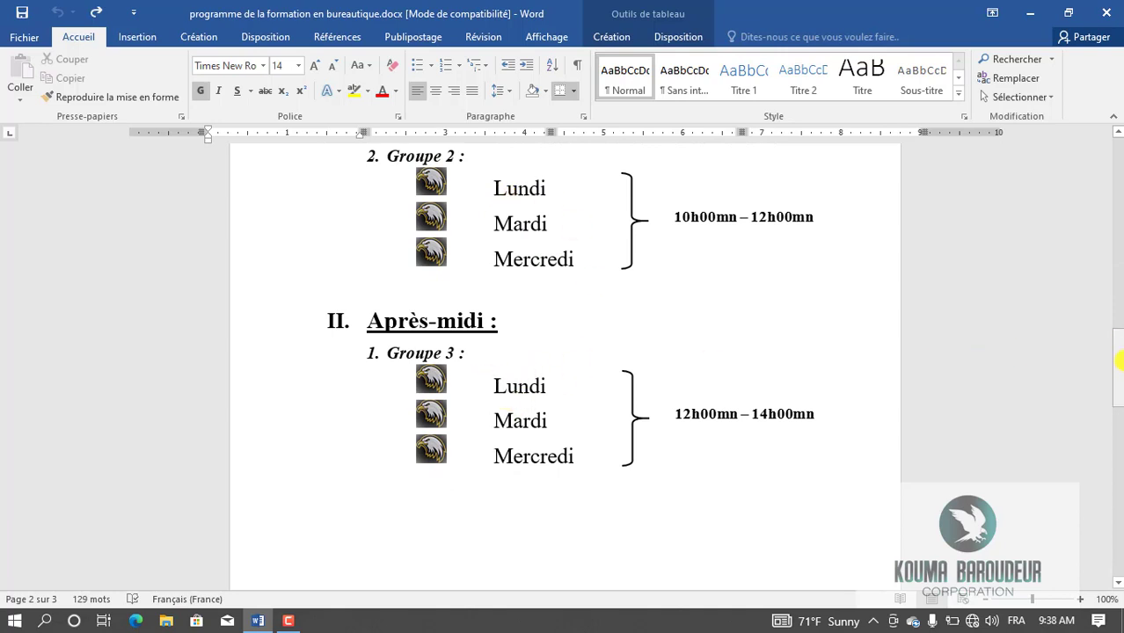
{"action": "left_click_drag", "start_coordinate": [1119, 387], "coordinate": [1119, 152]}
{"action": "left_click", "coordinate": [501, 212]}
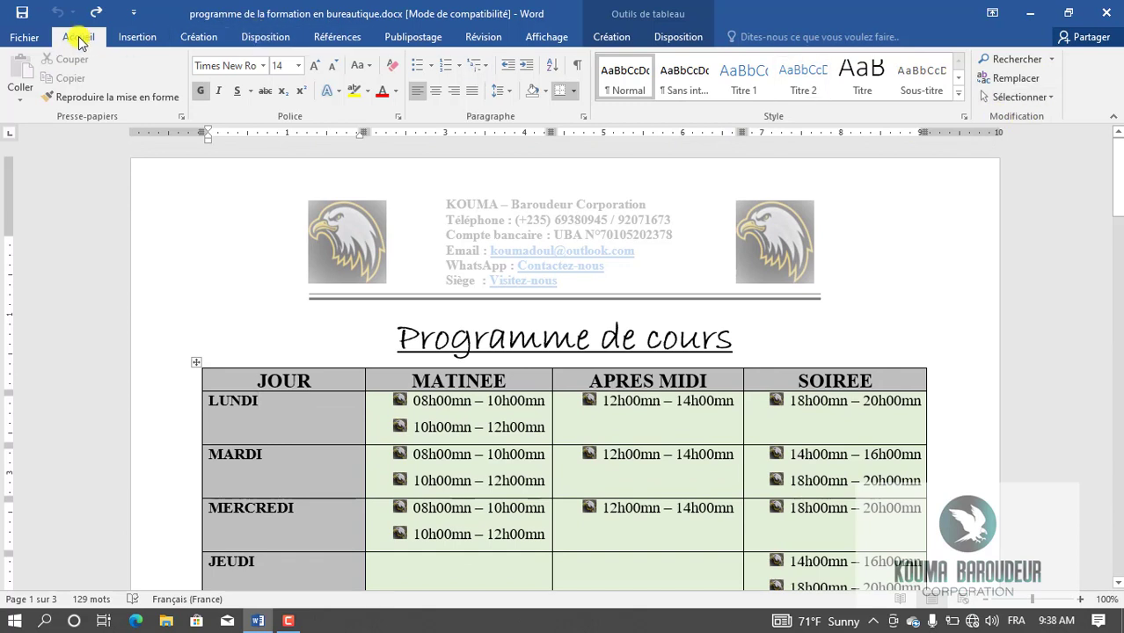
Replace all 5 occurrences of 'lundi' with 'Dimanche' and acknowledge the result.
{"action": "left_click", "coordinate": [1011, 79]}
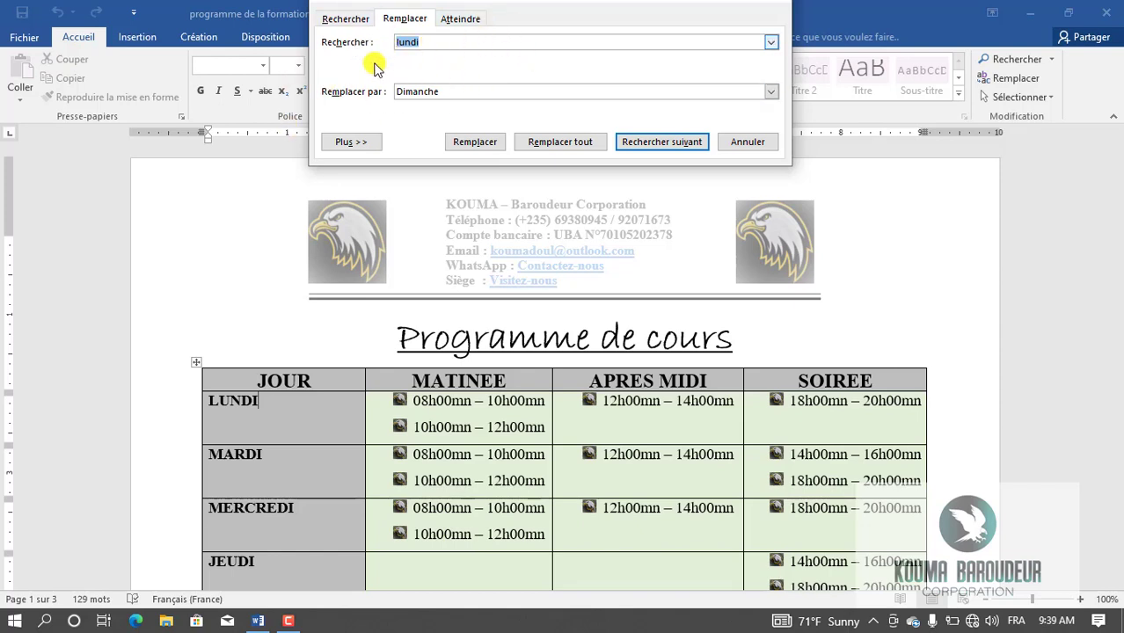
{"action": "double_click", "coordinate": [444, 92]}
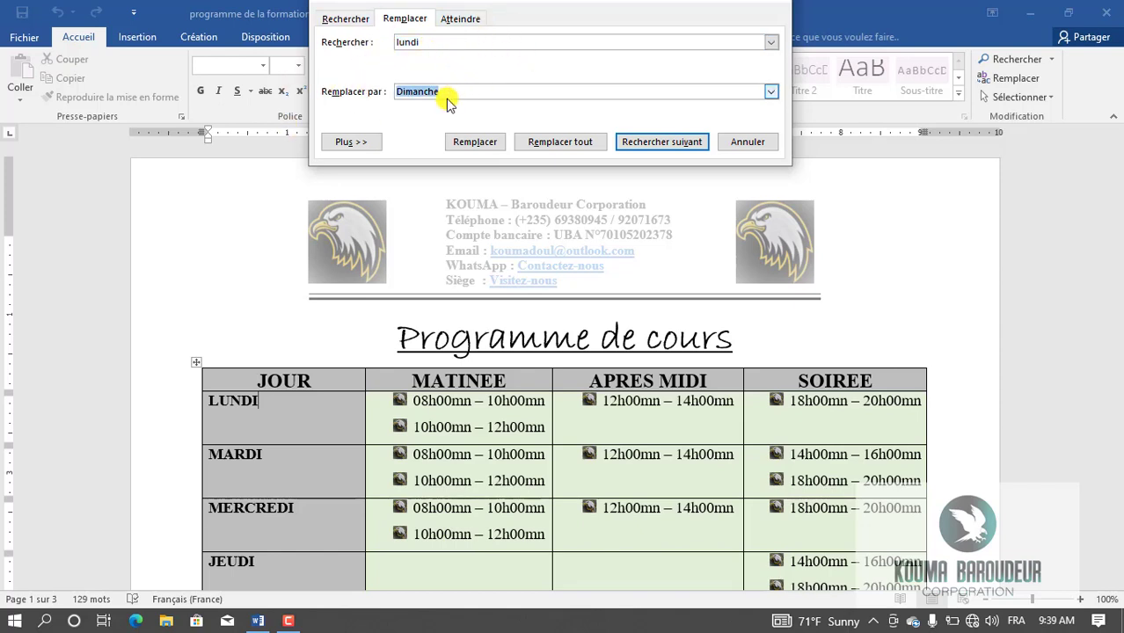
{"action": "left_click", "coordinate": [423, 42]}
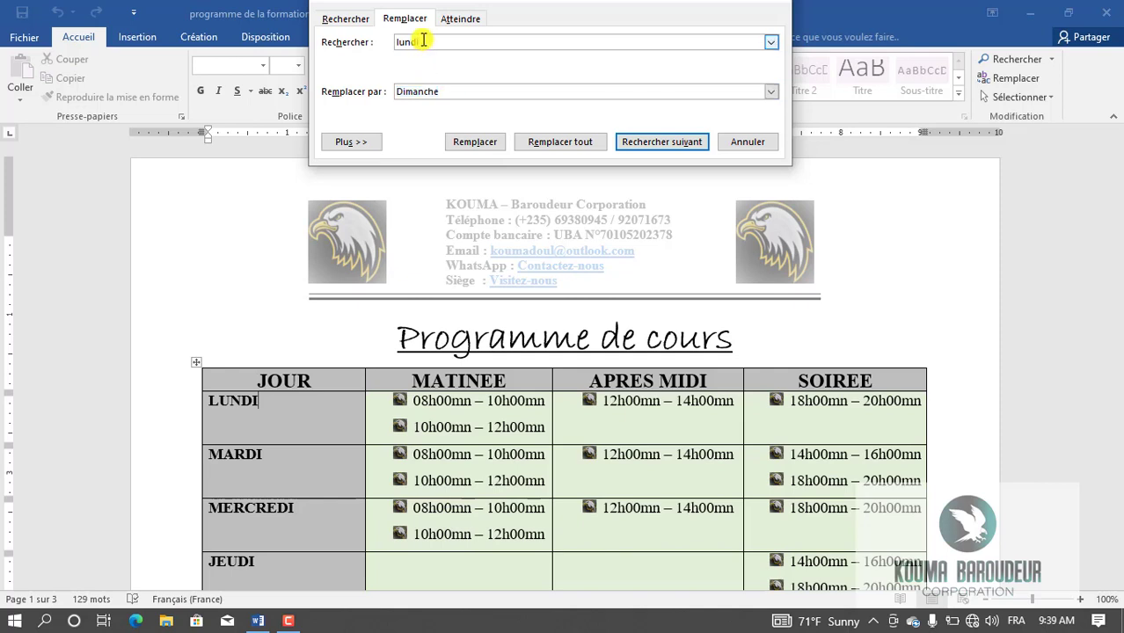
{"action": "left_click", "coordinate": [444, 92]}
{"action": "left_click_drag", "start_coordinate": [450, 93], "coordinate": [396, 91]}
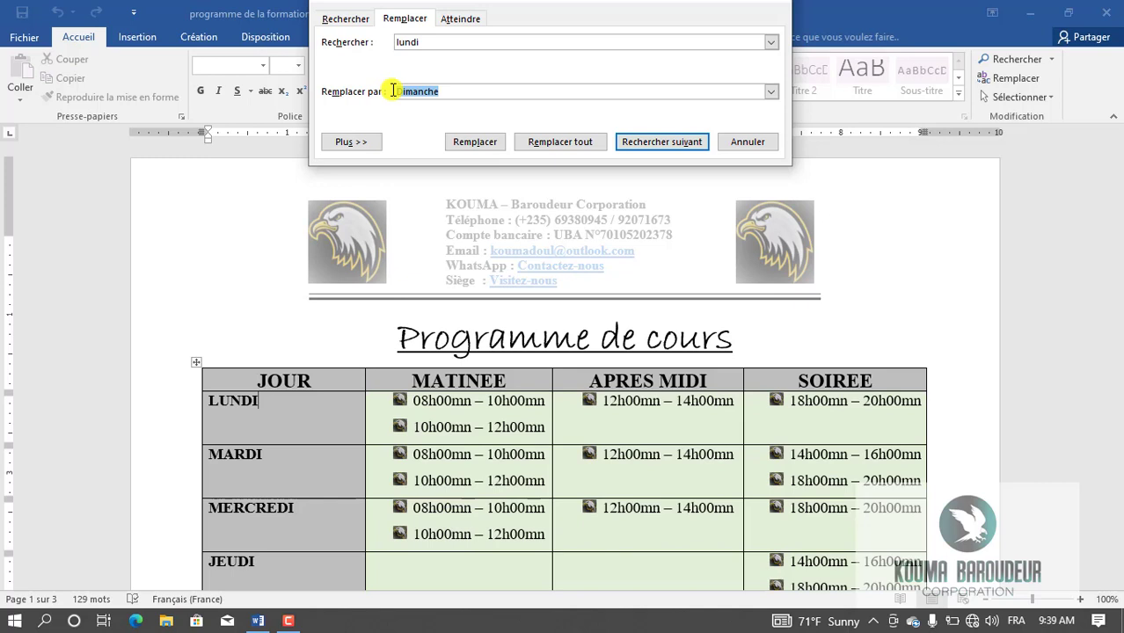
{"action": "left_click", "coordinate": [424, 41]}
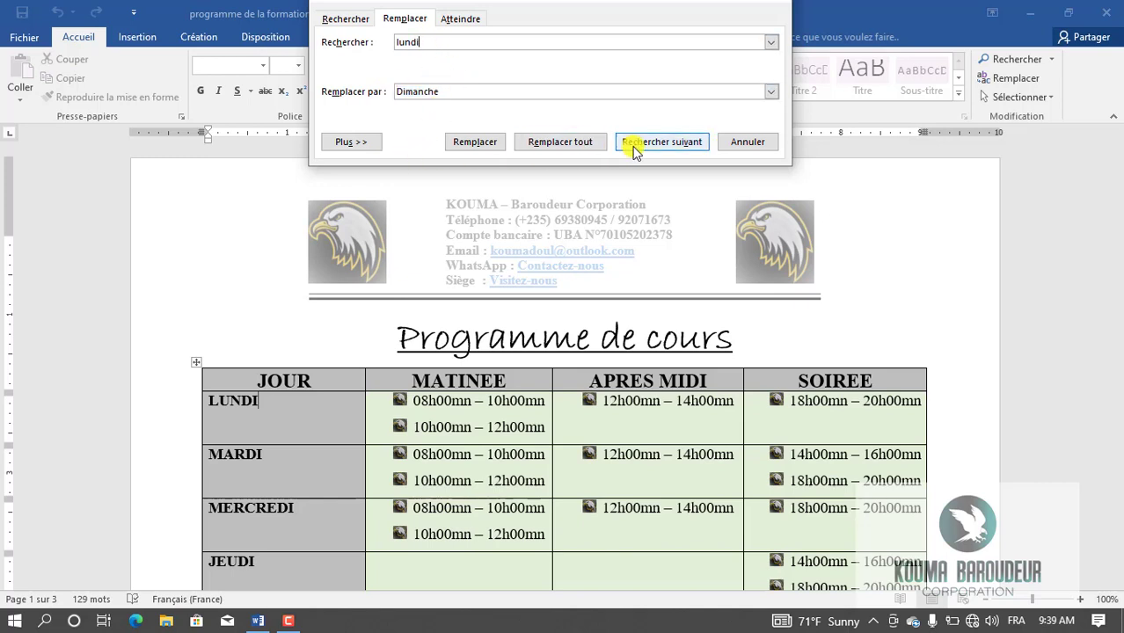
{"action": "left_click", "coordinate": [551, 149]}
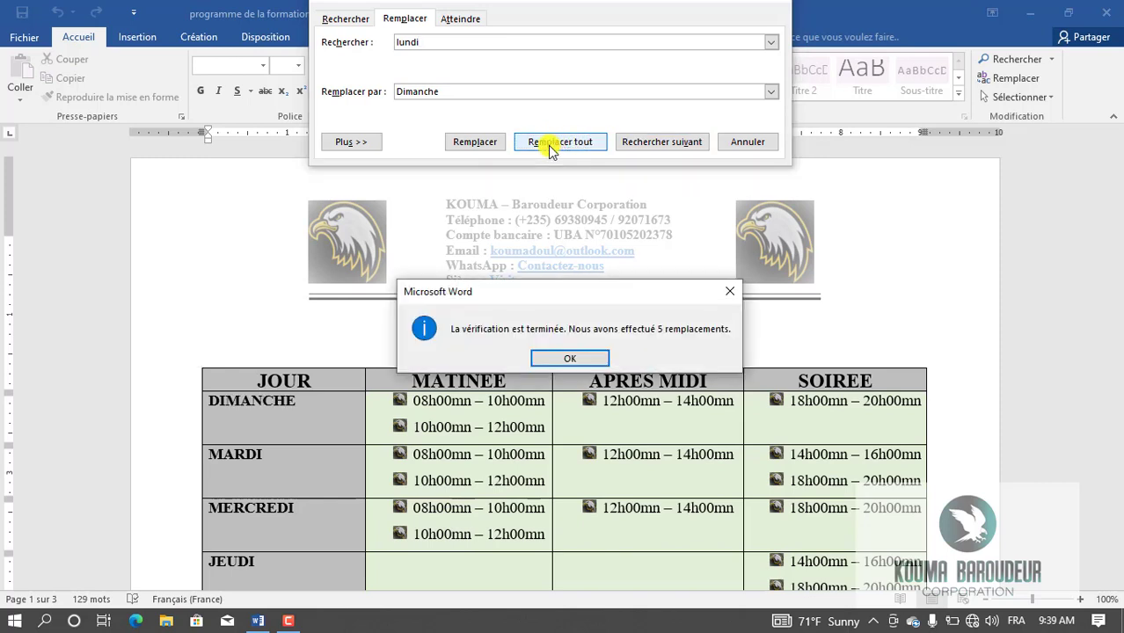
{"action": "left_click", "coordinate": [569, 359]}
{"action": "scroll", "coordinate": [721, 181], "scroll_direction": "down", "scroll_amount": 4}
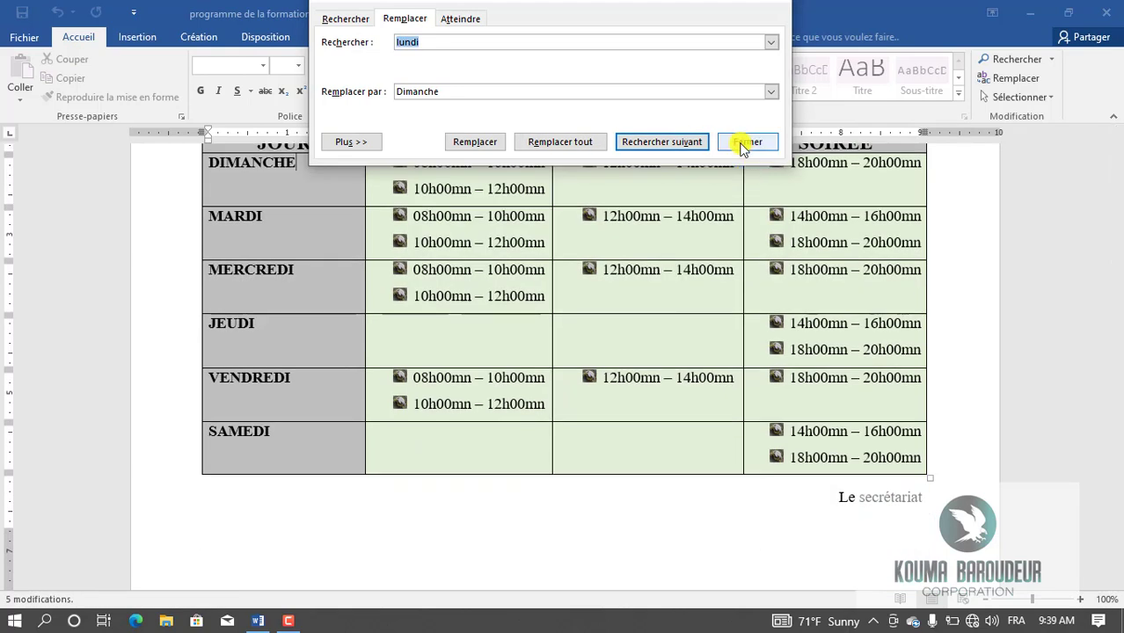
{"action": "left_click", "coordinate": [747, 142]}
{"action": "left_click_drag", "start_coordinate": [1117, 223], "coordinate": [1117, 197]}
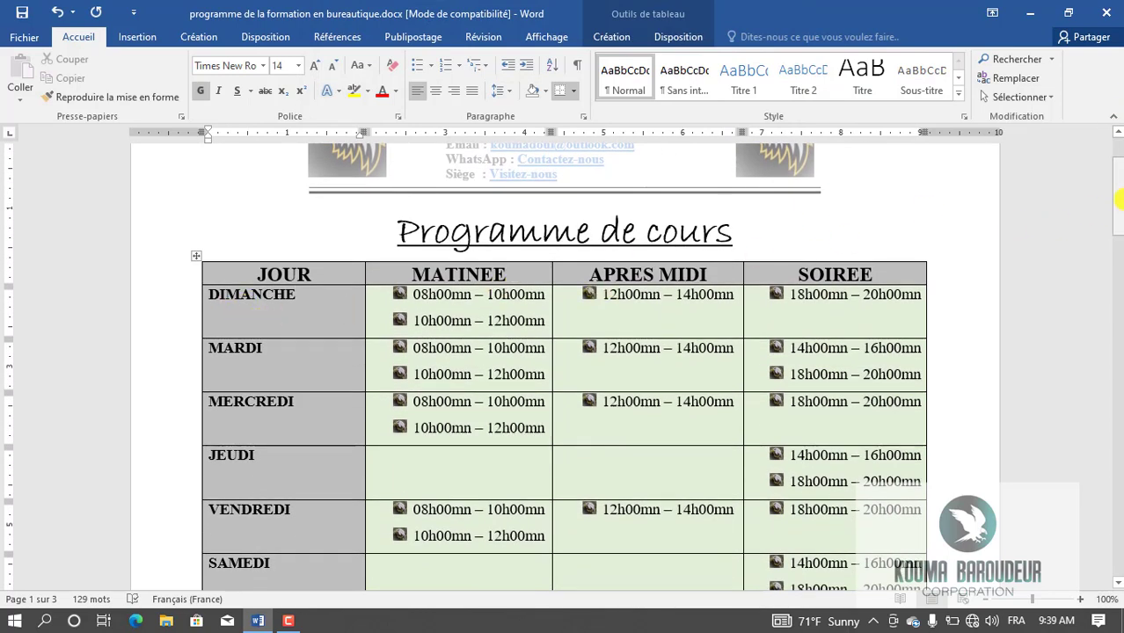
{"action": "left_click_drag", "start_coordinate": [1117, 209], "coordinate": [1118, 359]}
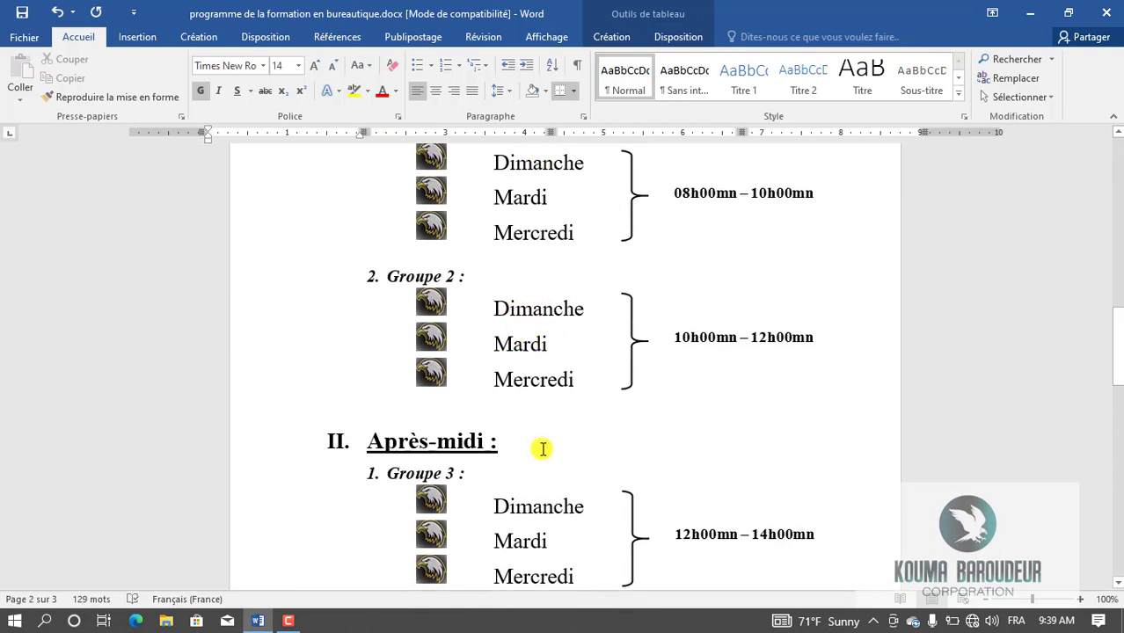
{"action": "left_click_drag", "start_coordinate": [1117, 341], "coordinate": [1103, 471]}
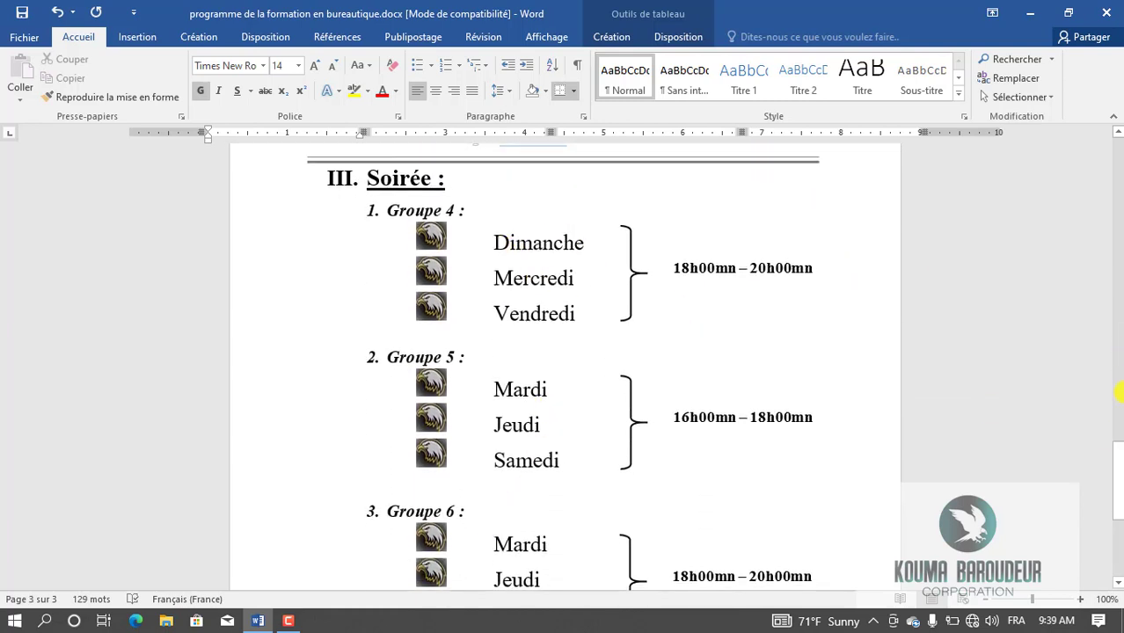
{"action": "left_click_drag", "start_coordinate": [1117, 480], "coordinate": [1119, 161]}
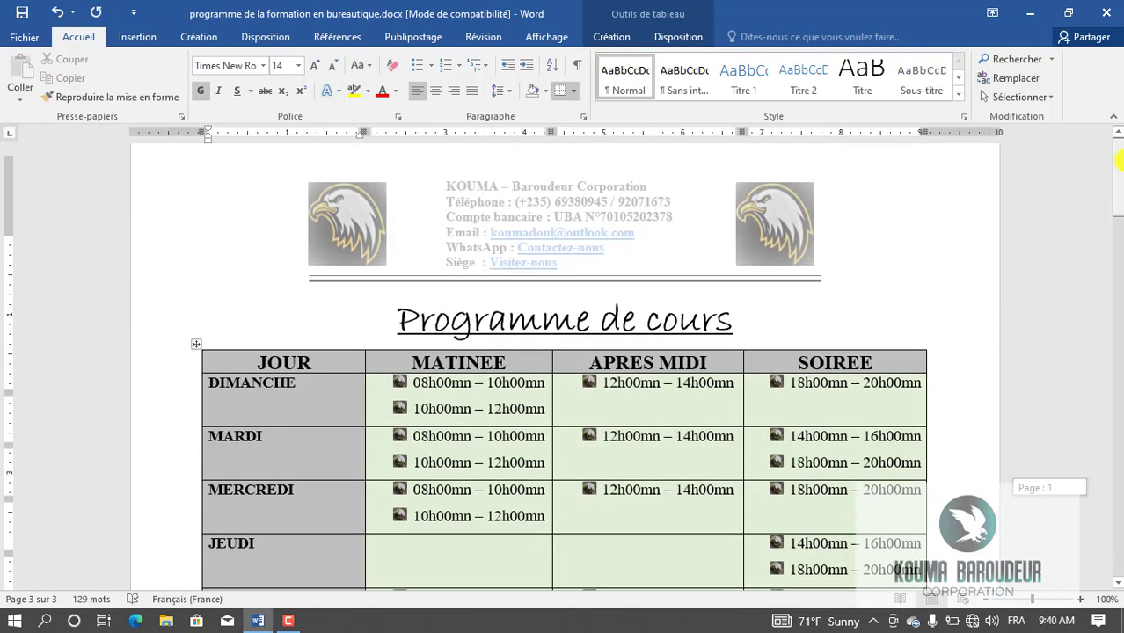
Search for 'lundi', confirm no matches remain across the pages, then start a new blank document.
{"action": "left_click", "coordinate": [1013, 65]}
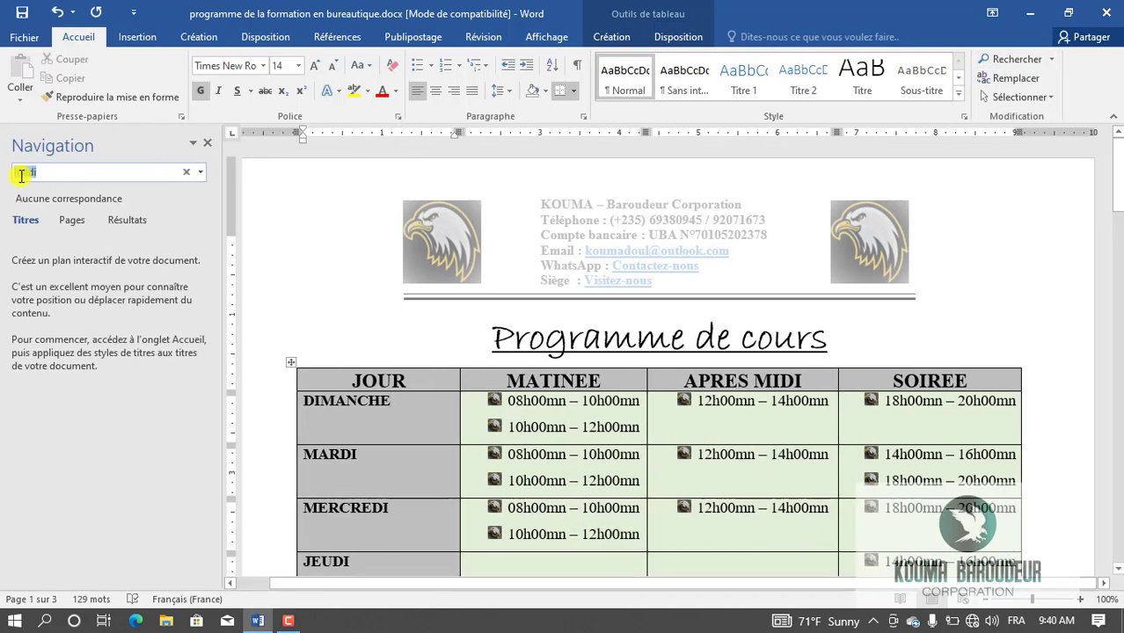
{"action": "type", "text": "lundi"}
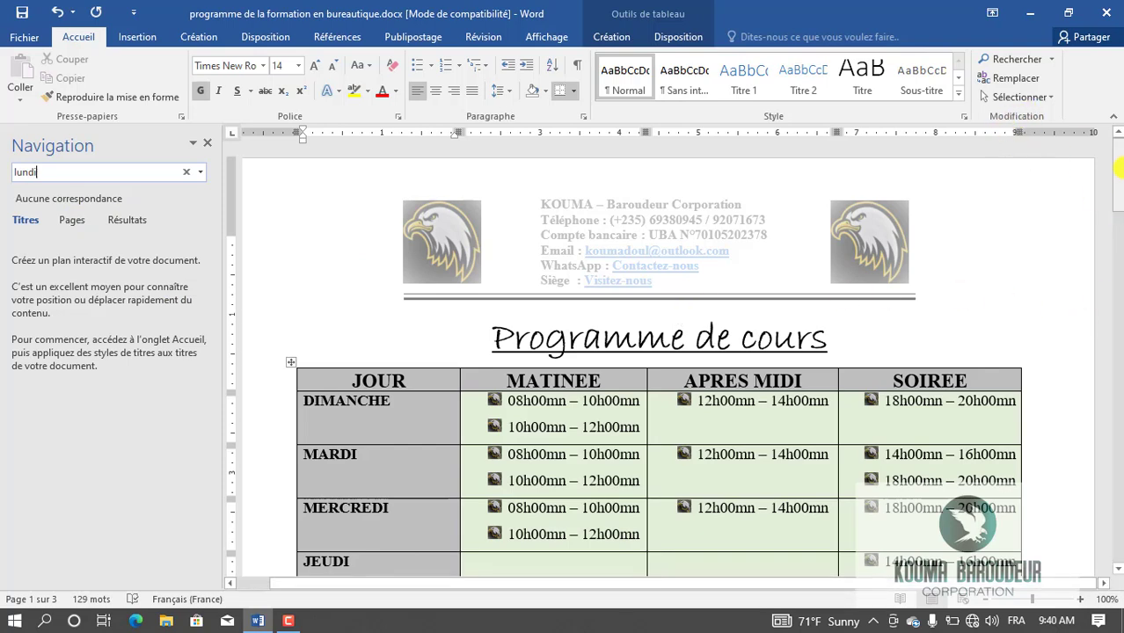
{"action": "left_click_drag", "start_coordinate": [1117, 164], "coordinate": [1117, 203]}
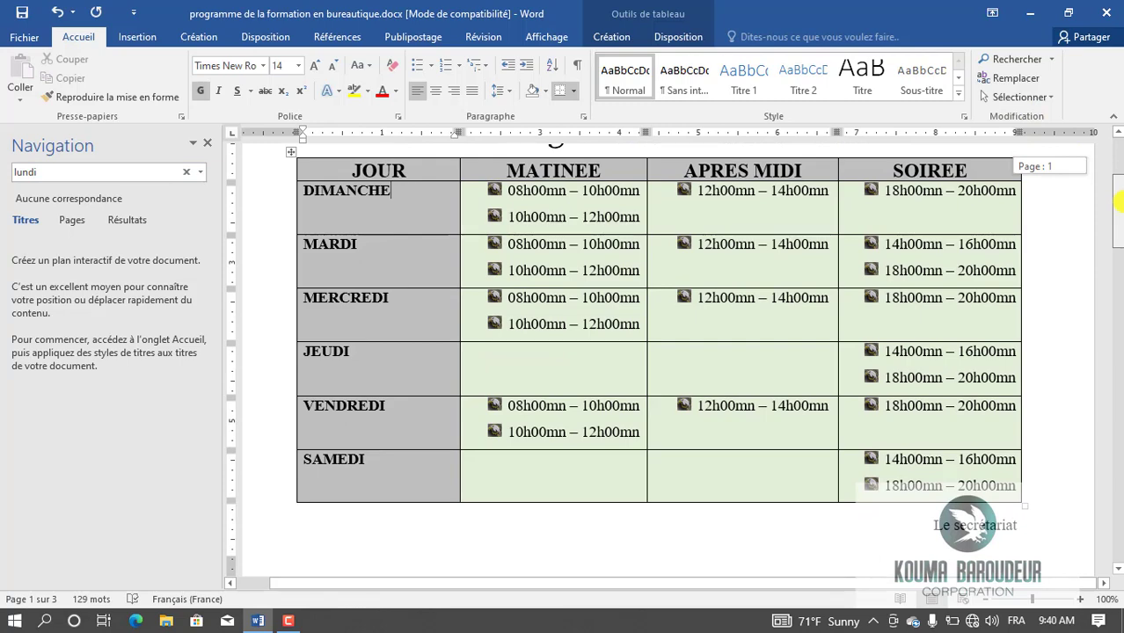
{"action": "left_click_drag", "start_coordinate": [1117, 203], "coordinate": [1117, 297]}
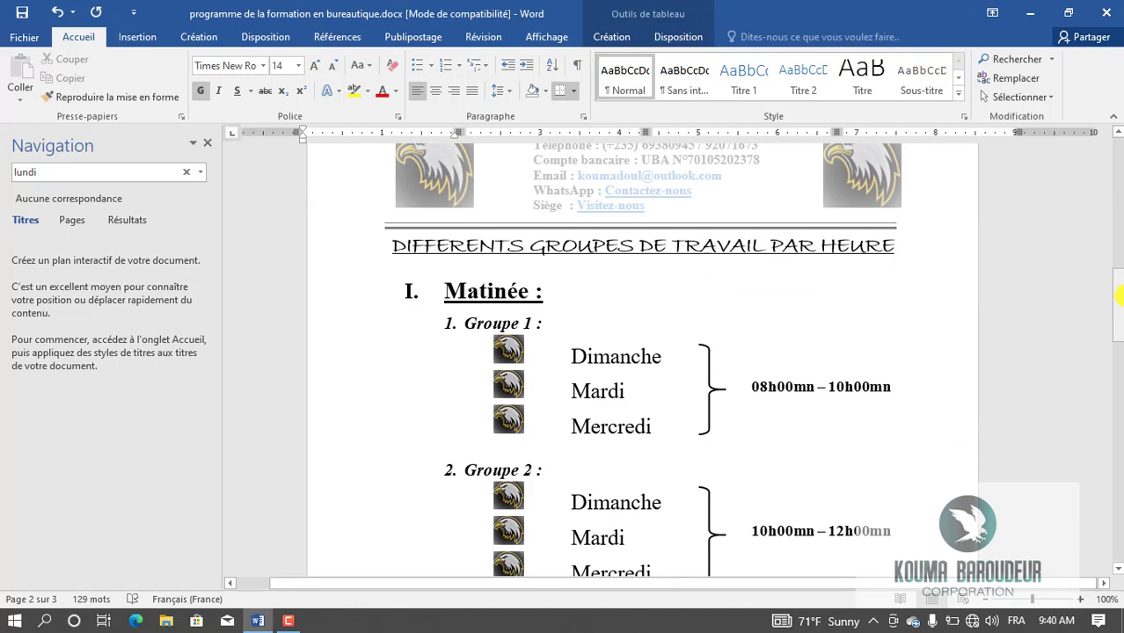
{"action": "left_click_drag", "start_coordinate": [1118, 297], "coordinate": [1118, 175]}
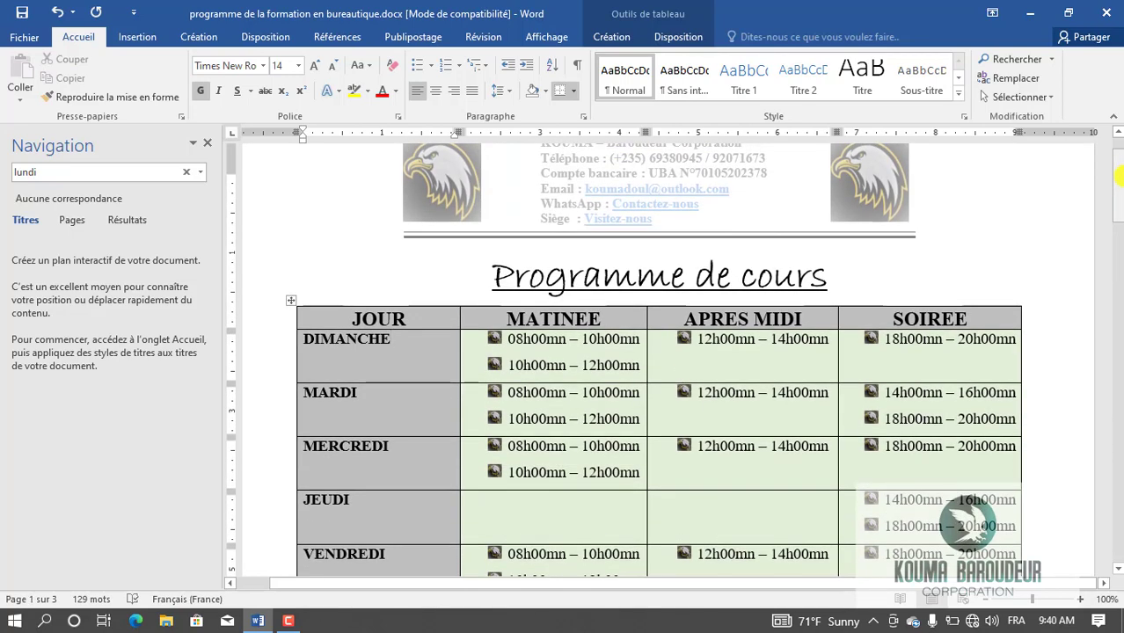
{"action": "key", "text": "ctrl+n"}
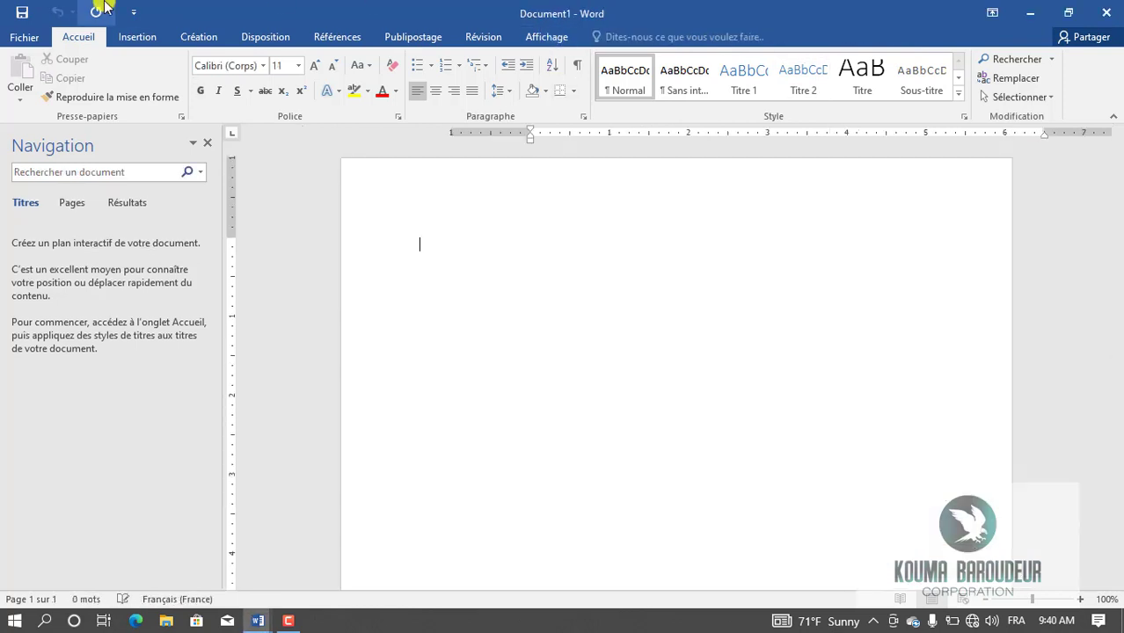
Switch Document1 to landscape orientation and open the table grid to pick an 8x2 table.
{"action": "left_click", "coordinate": [263, 37]}
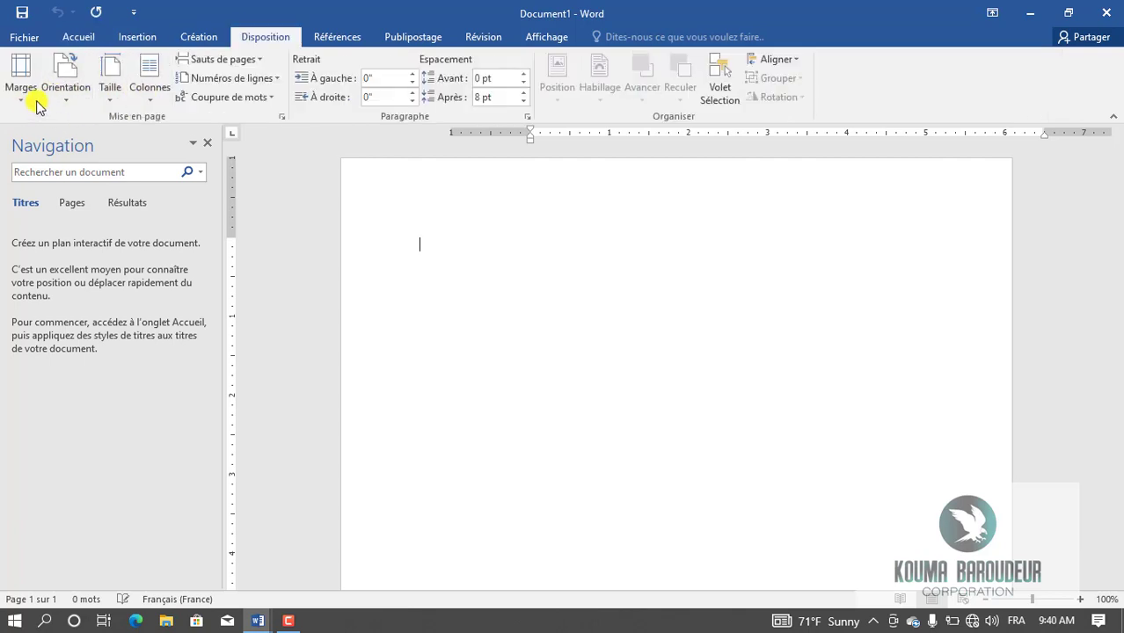
{"action": "left_click", "coordinate": [66, 92]}
{"action": "left_click", "coordinate": [97, 167]}
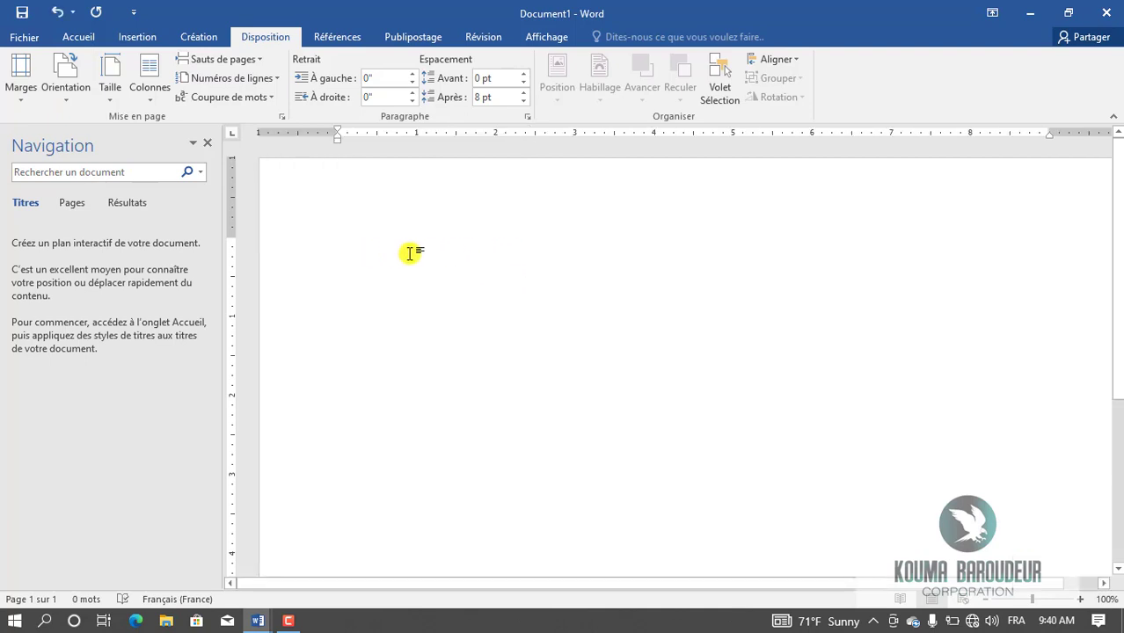
{"action": "left_click", "coordinate": [137, 37]}
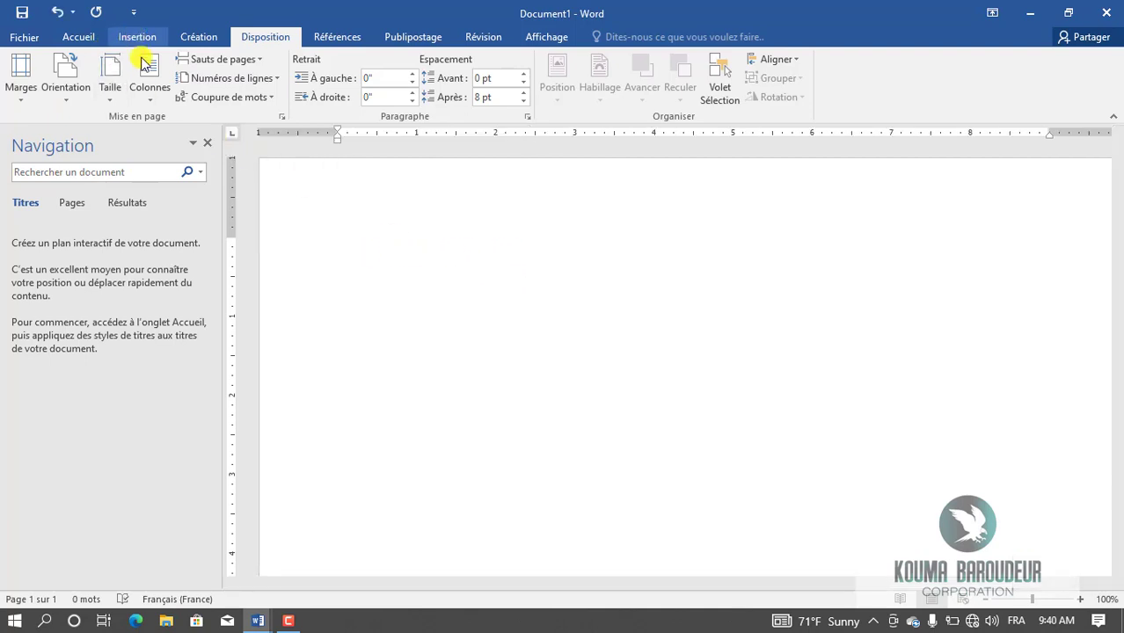
{"action": "left_click", "coordinate": [123, 92]}
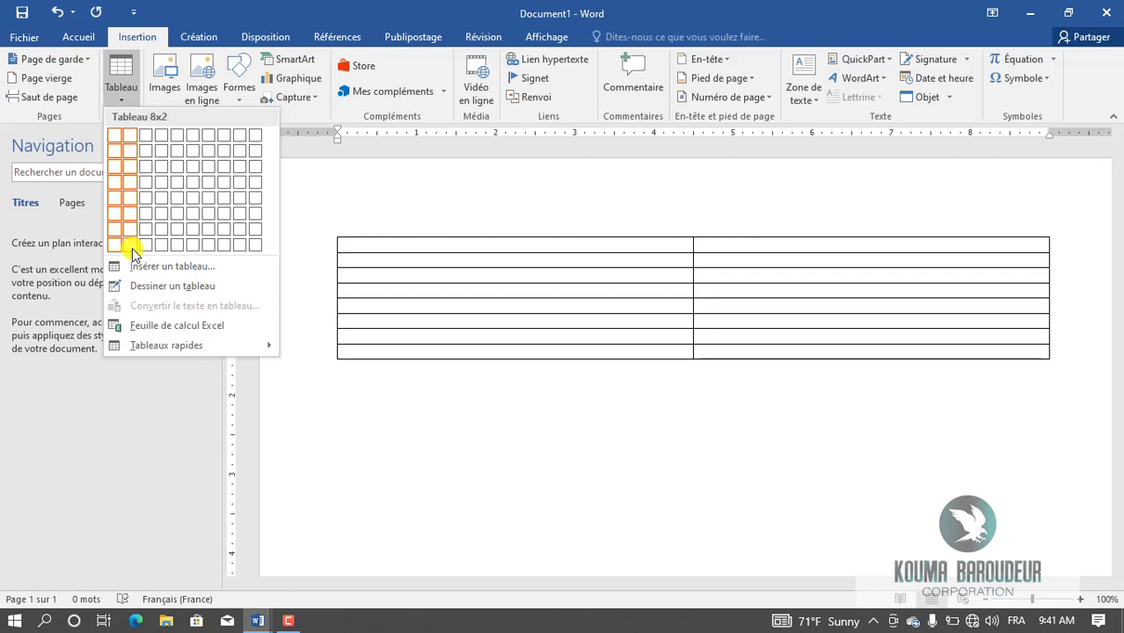
{"action": "left_click", "coordinate": [132, 248]}
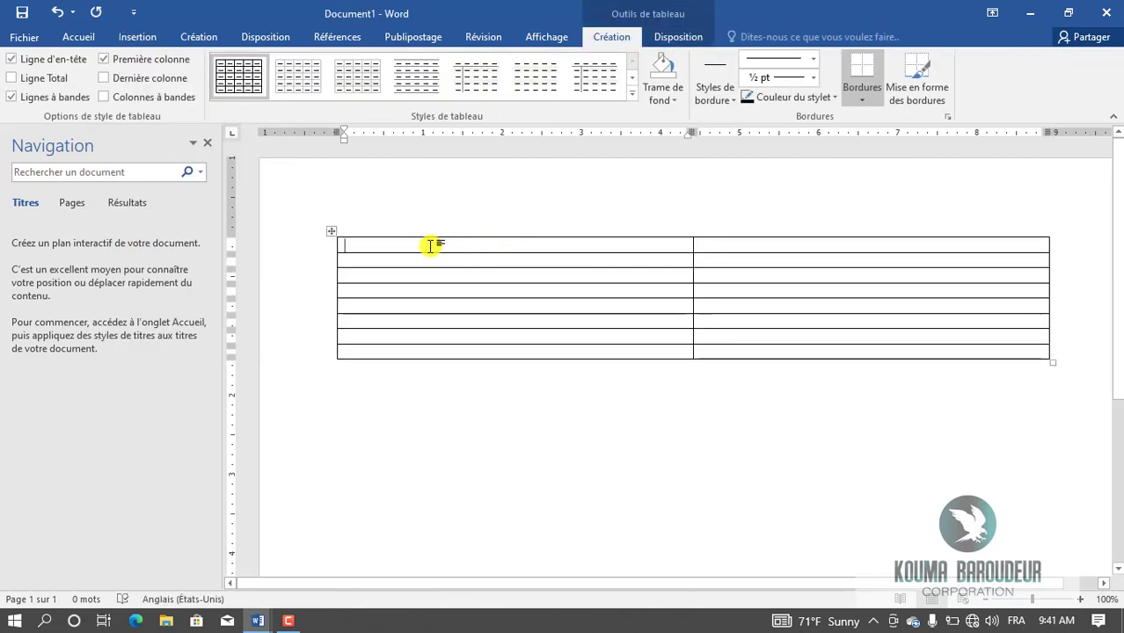
{"action": "type", "text": "NO"}
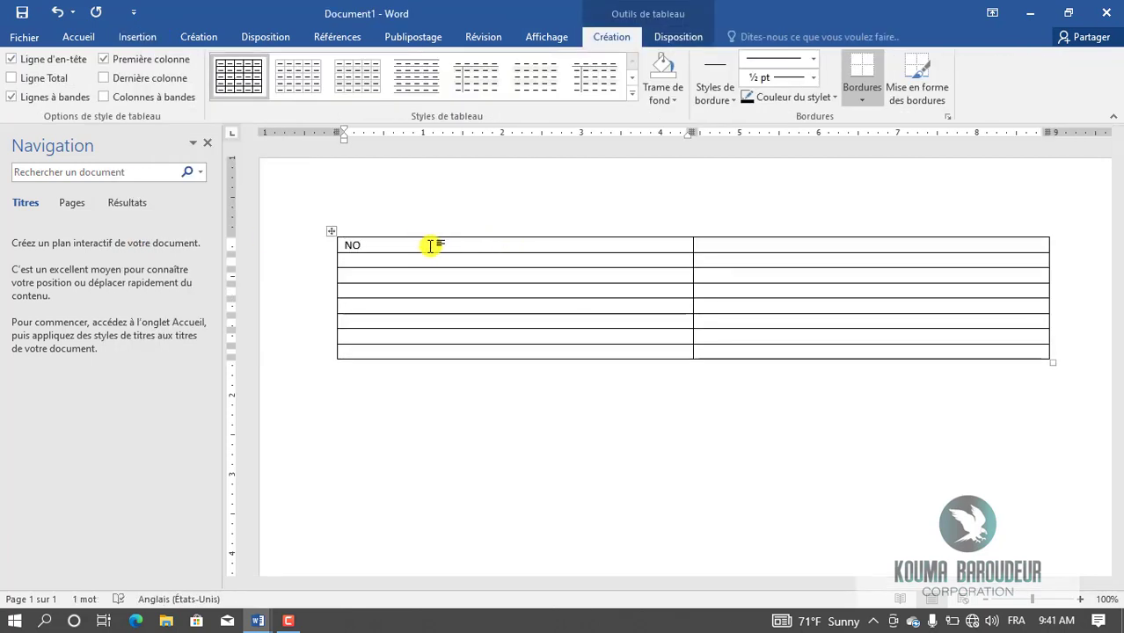
{"action": "key", "text": "BackSpace"}
{"action": "key", "text": "BackSpace"}
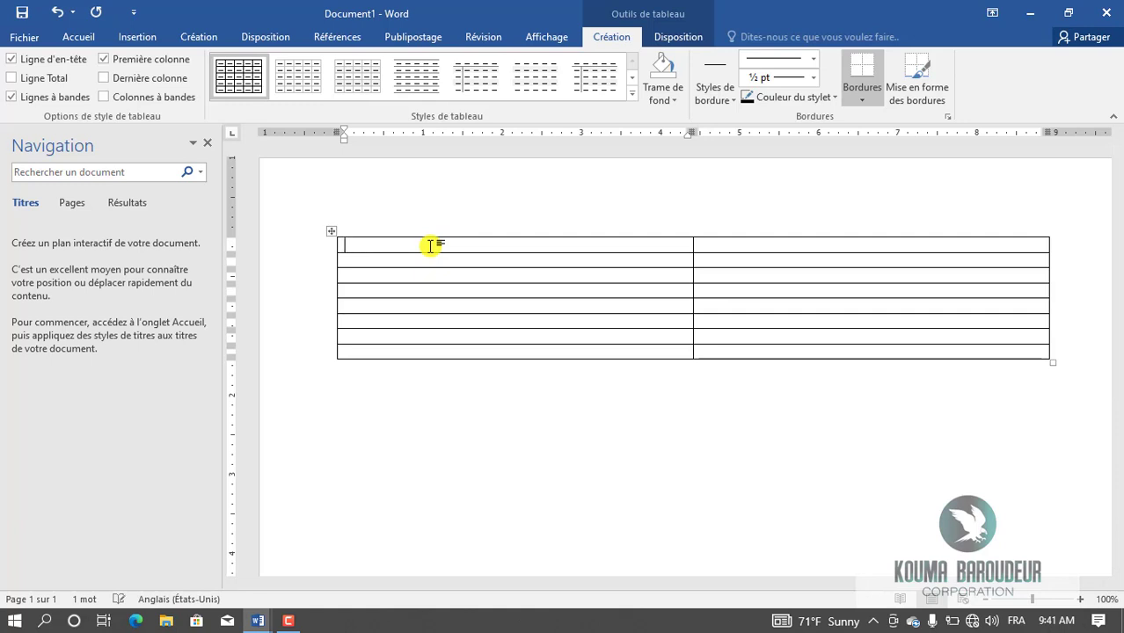
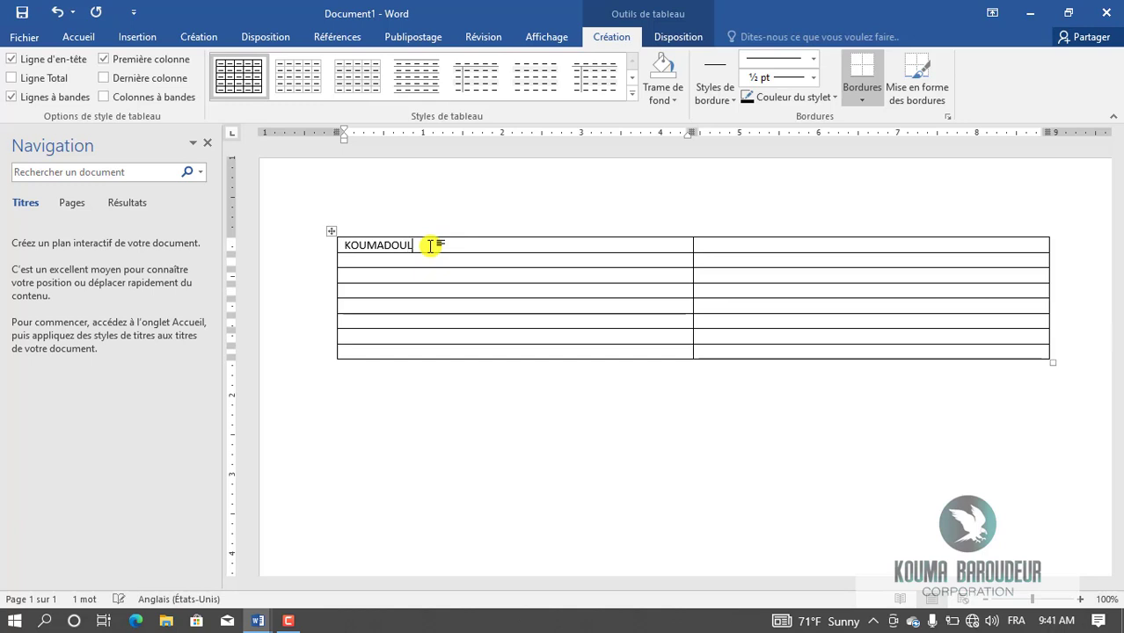
{"action": "key", "text": "Tab"}
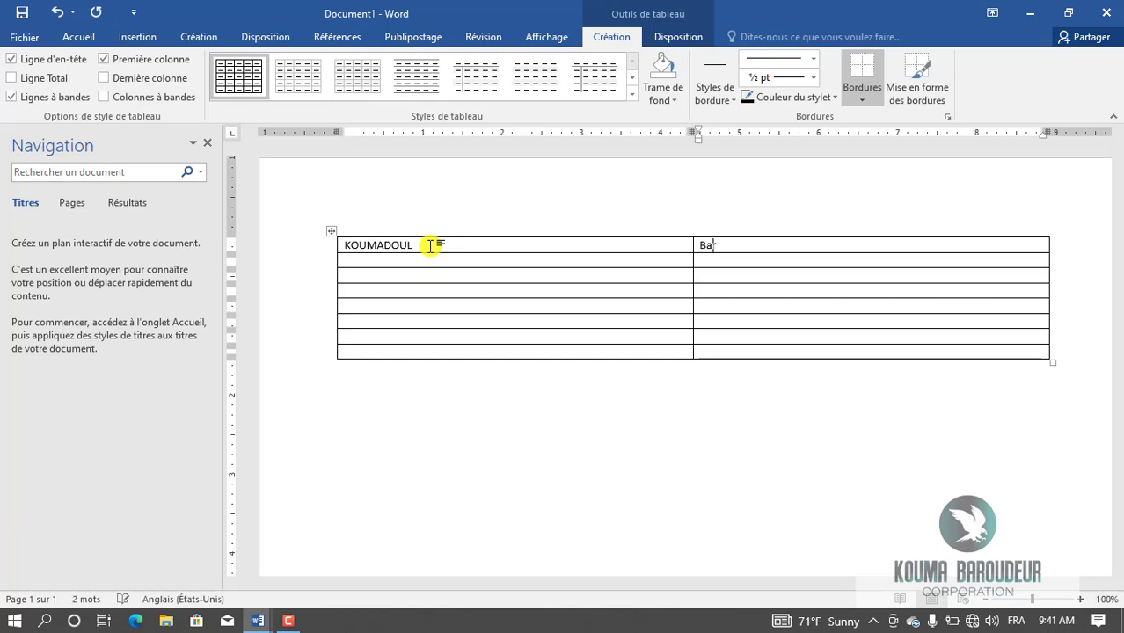
{"action": "left_click", "coordinate": [362, 260]}
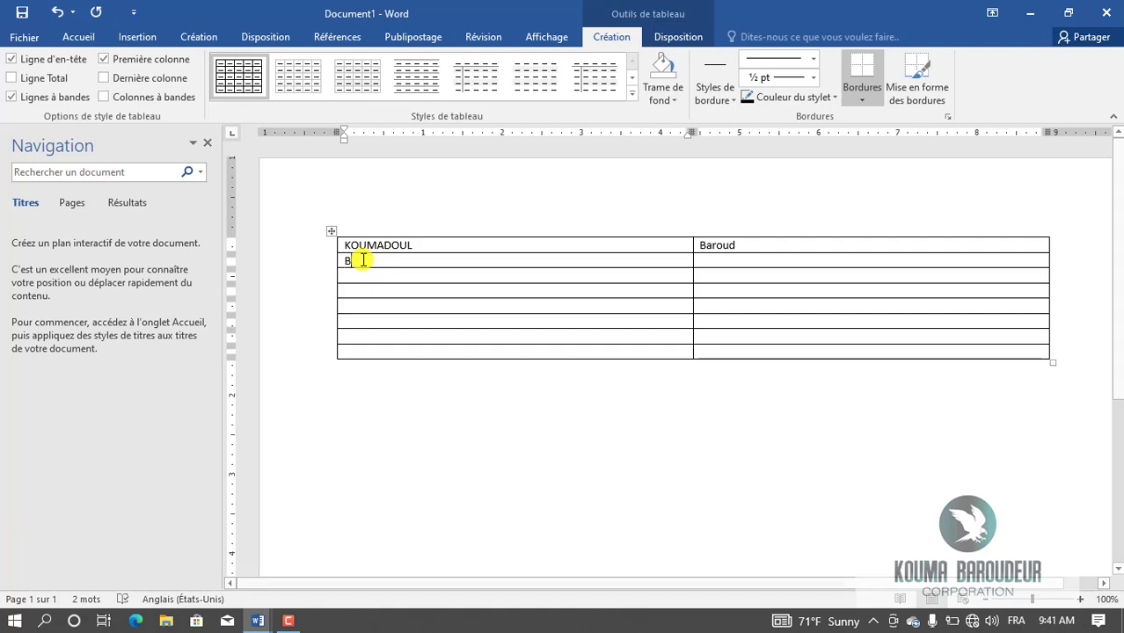
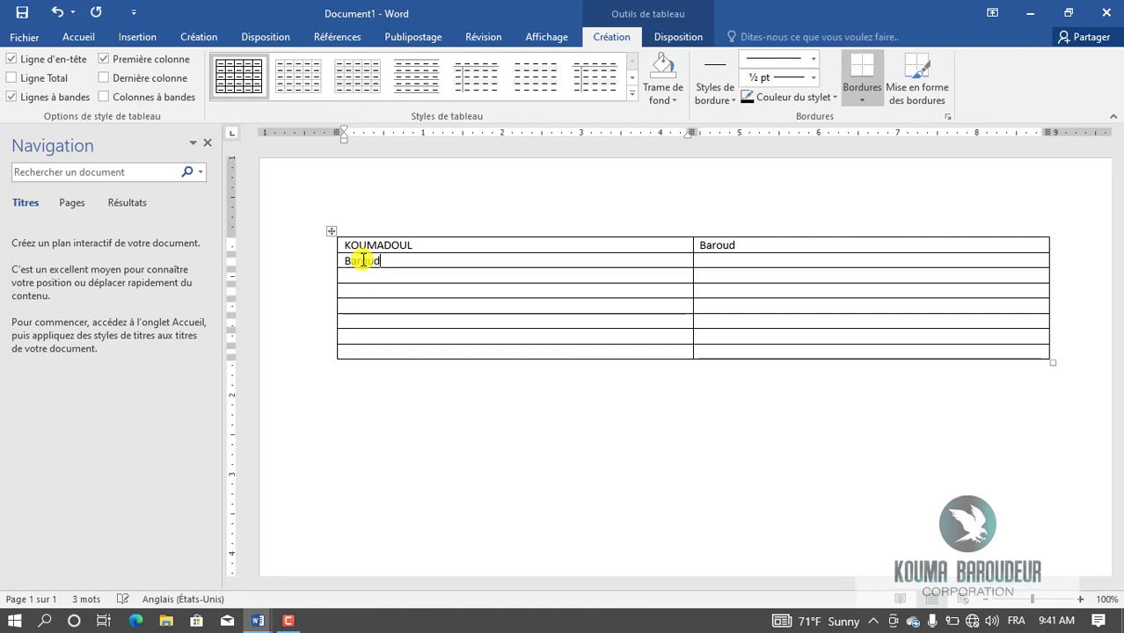
{"action": "key", "text": "Tab"}
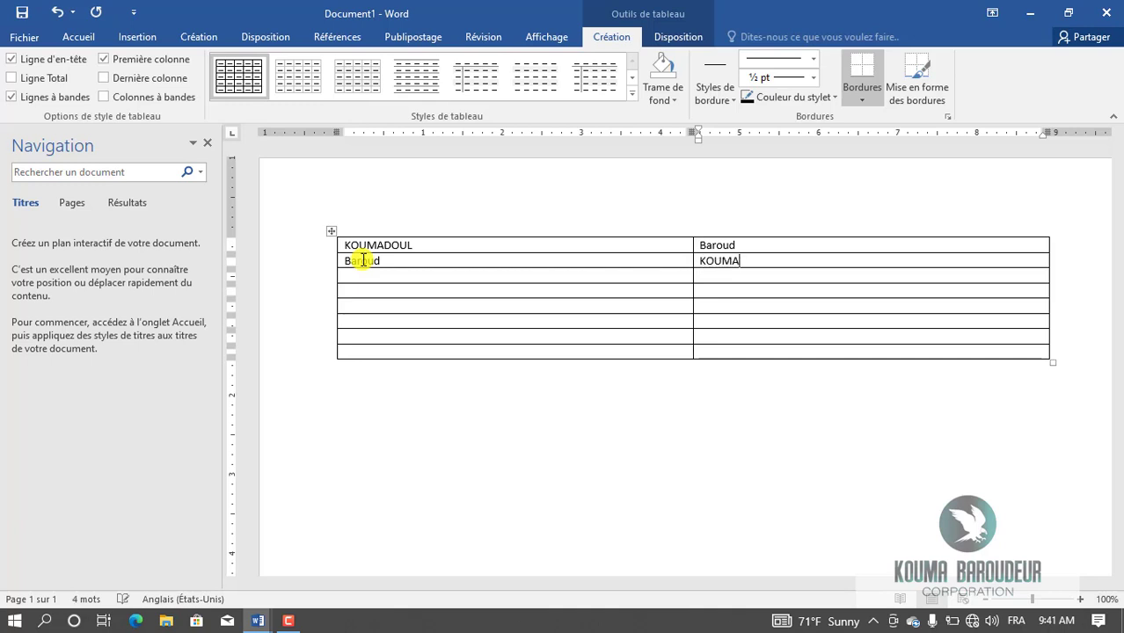
{"action": "key", "text": "Tab"}
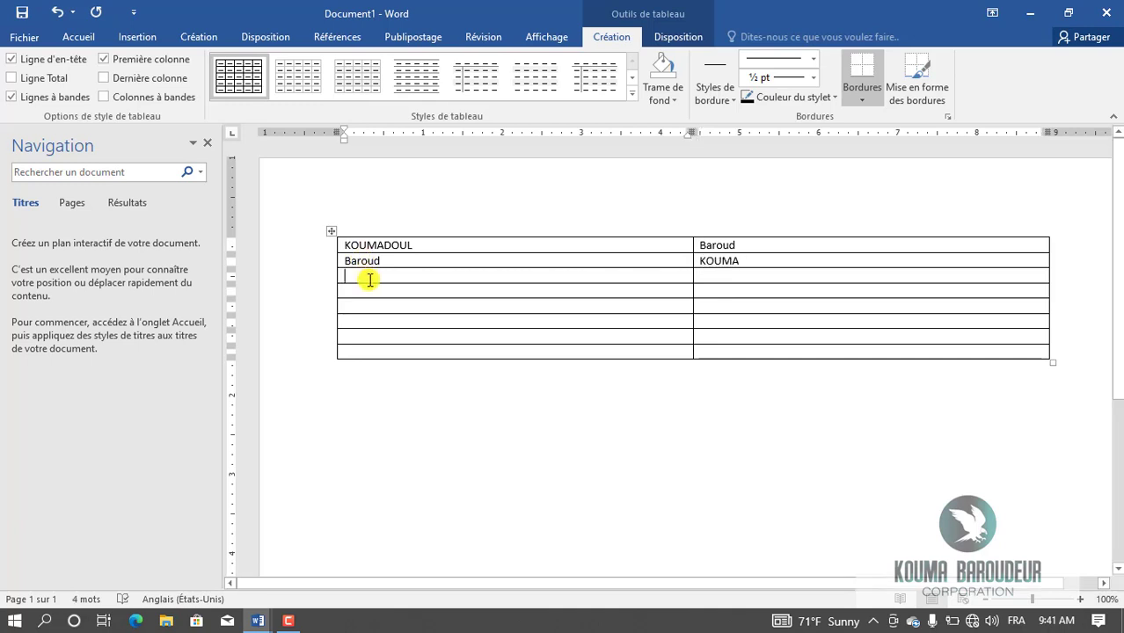
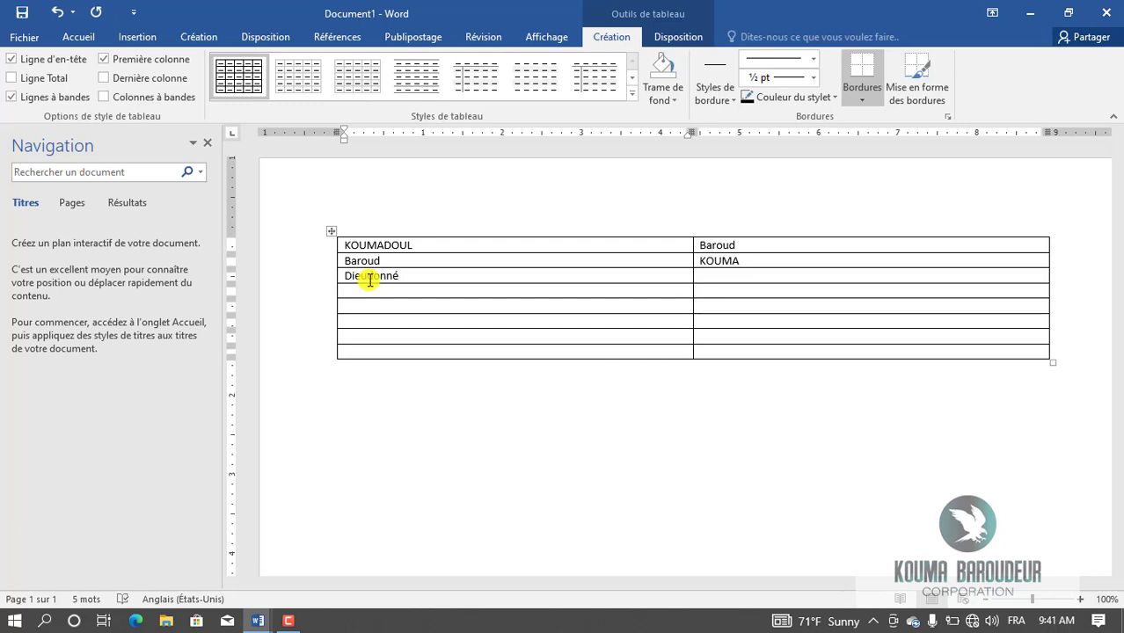
{"action": "key", "text": "Tab"}
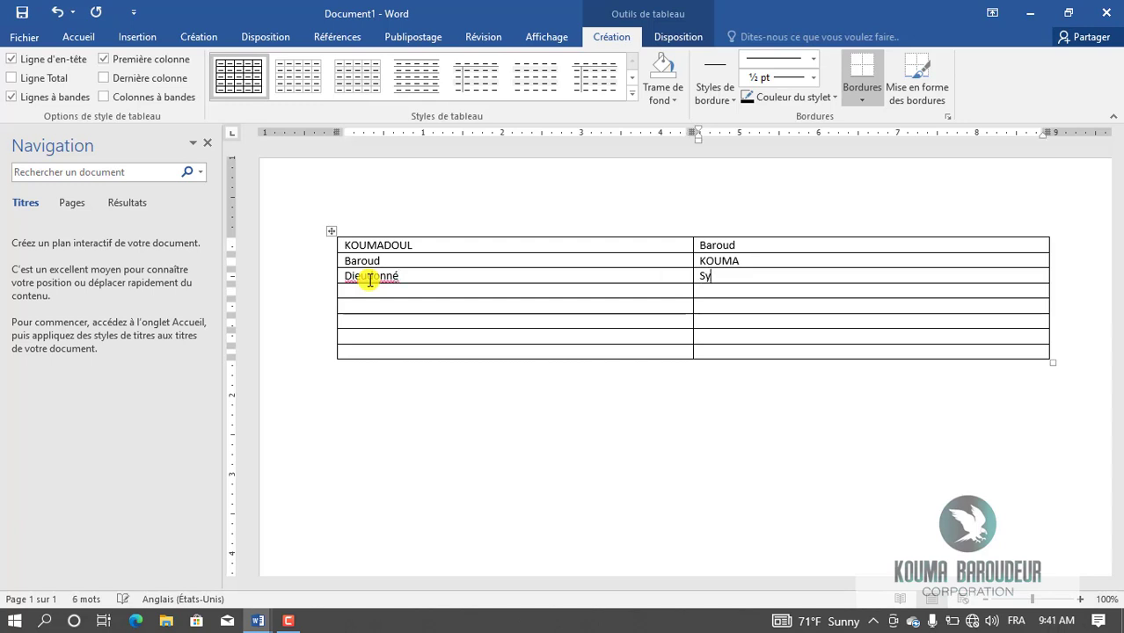
{"action": "key", "text": "Tab"}
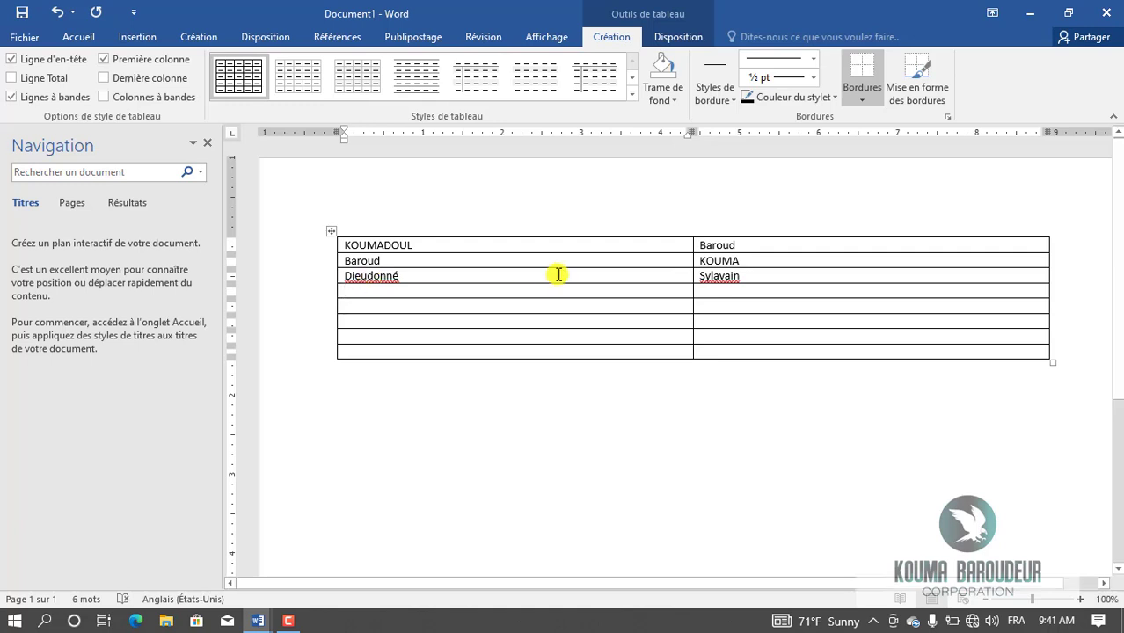
{"action": "key", "text": "Tab"}
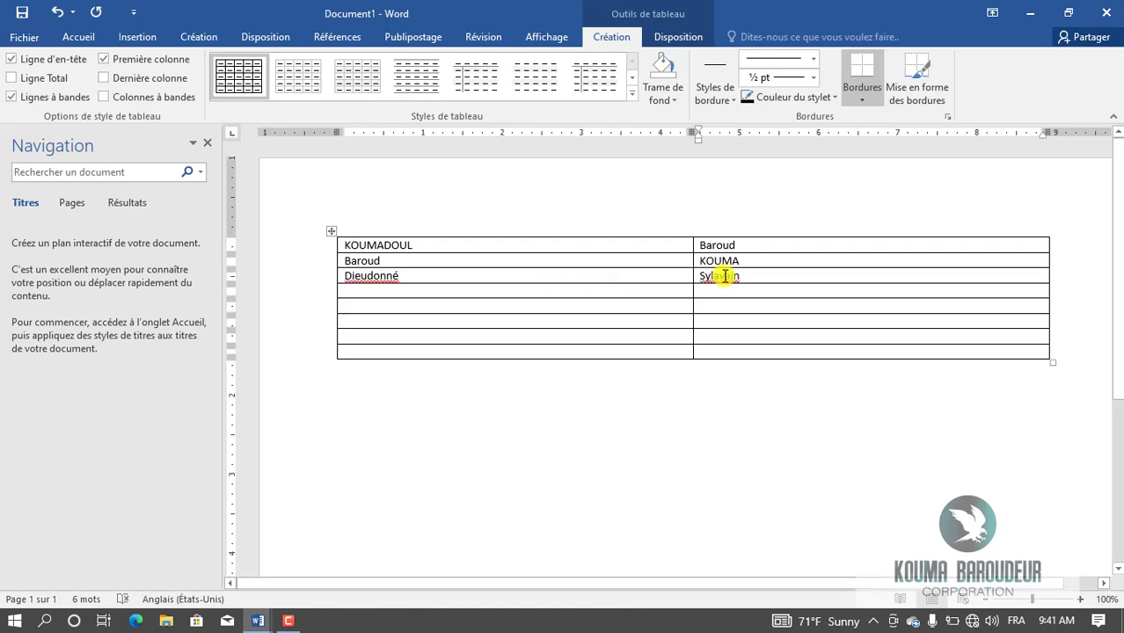
{"action": "left_click", "coordinate": [723, 276]}
{"action": "key", "text": "BackSpace"}
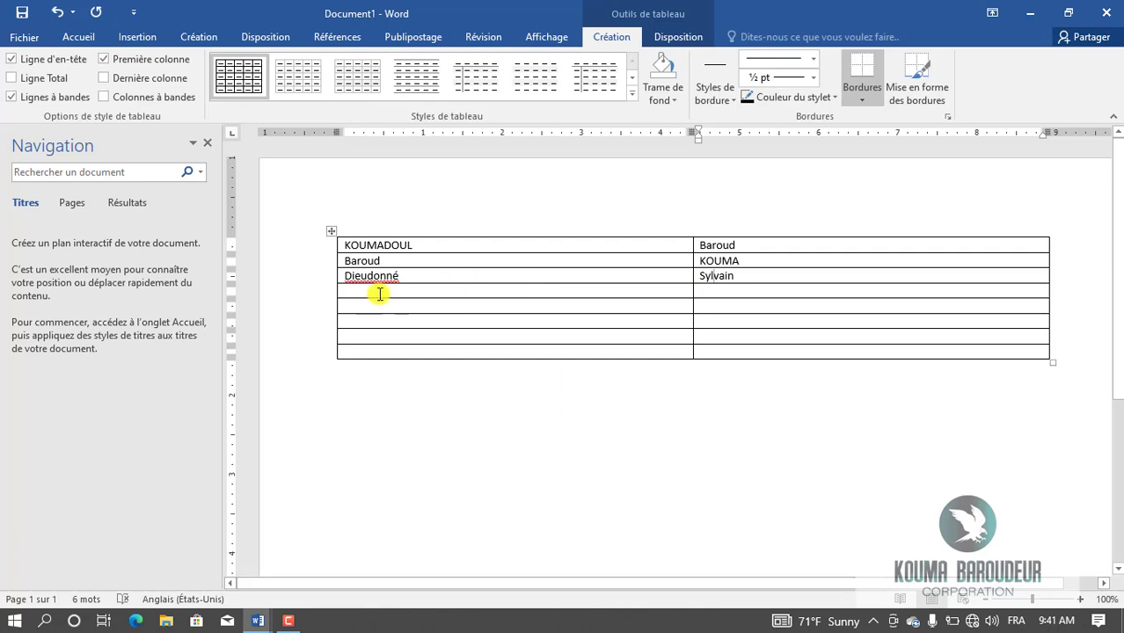
{"action": "left_click", "coordinate": [371, 276]}
{"action": "right_click", "coordinate": [373, 277]}
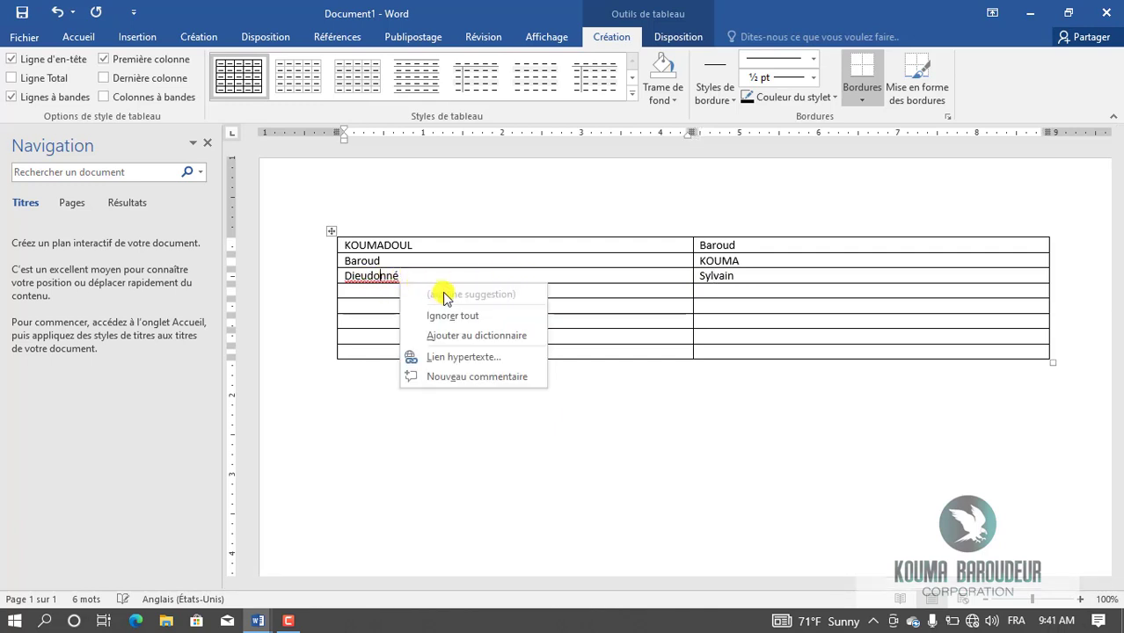
{"action": "left_click", "coordinate": [354, 291]}
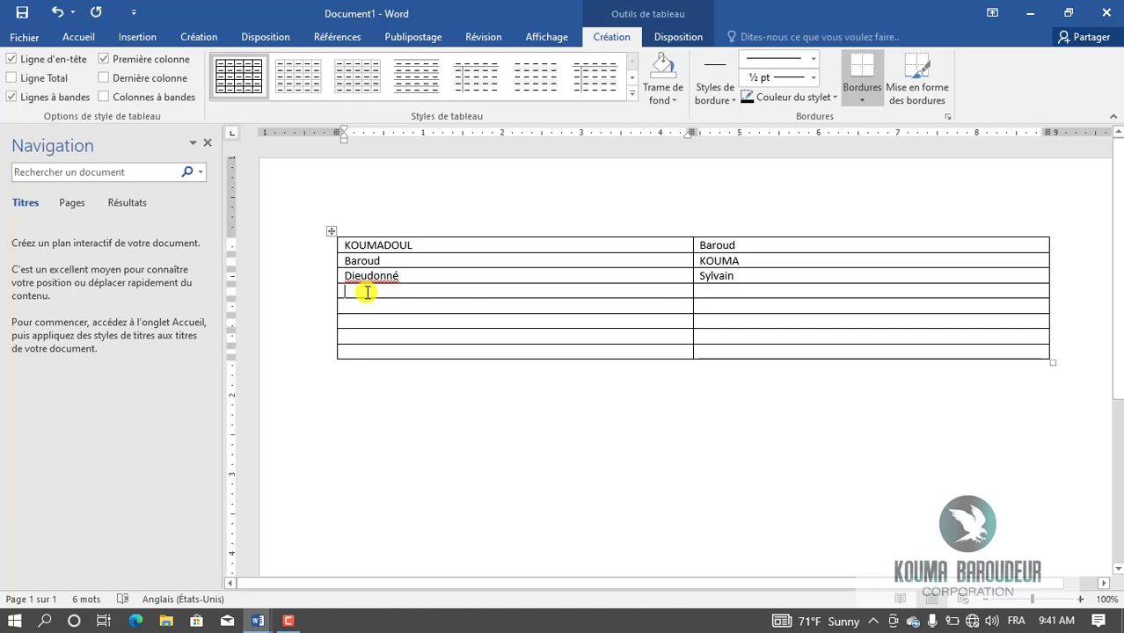
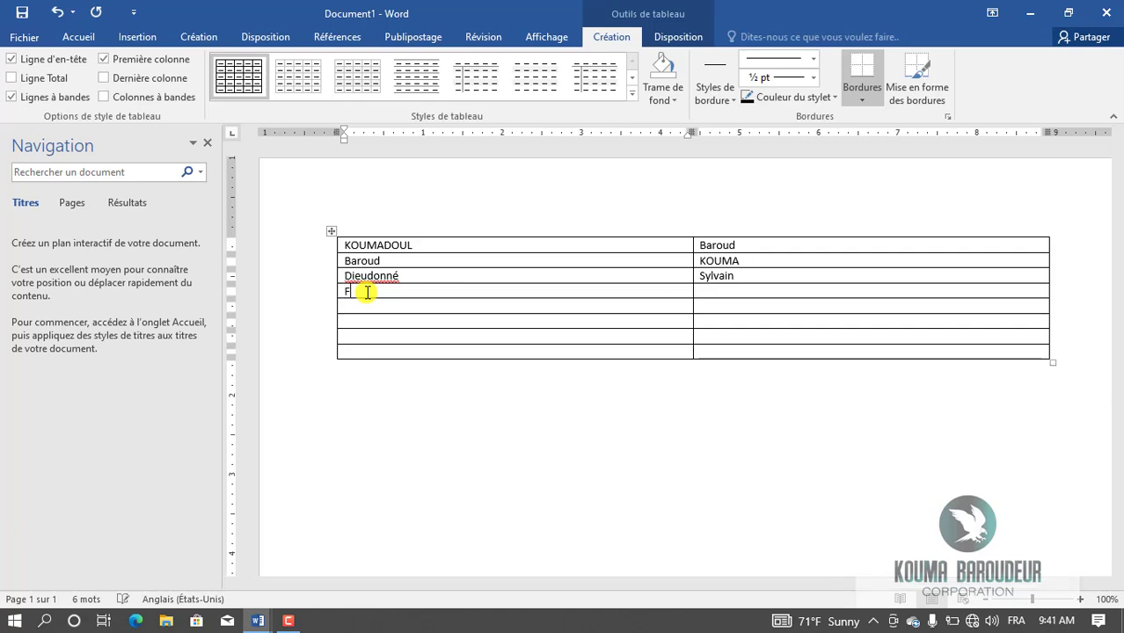
{"action": "key", "text": "Tab"}
{"action": "key", "text": "Tab"}
{"action": "type", "text": "LIVIER"}
{"action": "key", "text": "BackSpace"}
{"action": "key", "text": "BackSpace"}
{"action": "key", "text": "BackSpace"}
{"action": "key", "text": "BackSpace"}
{"action": "key", "text": "BackSpace"}
{"action": "key", "text": "BackSpace"}
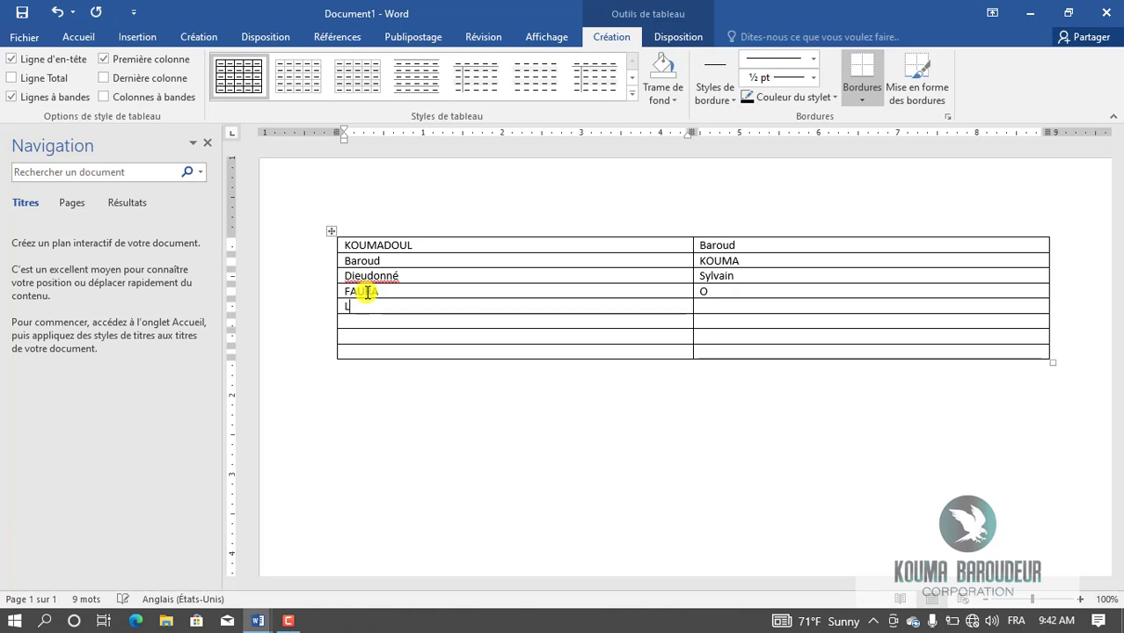
{"action": "left_click", "coordinate": [742, 293]}
{"action": "type", "text": "l"}
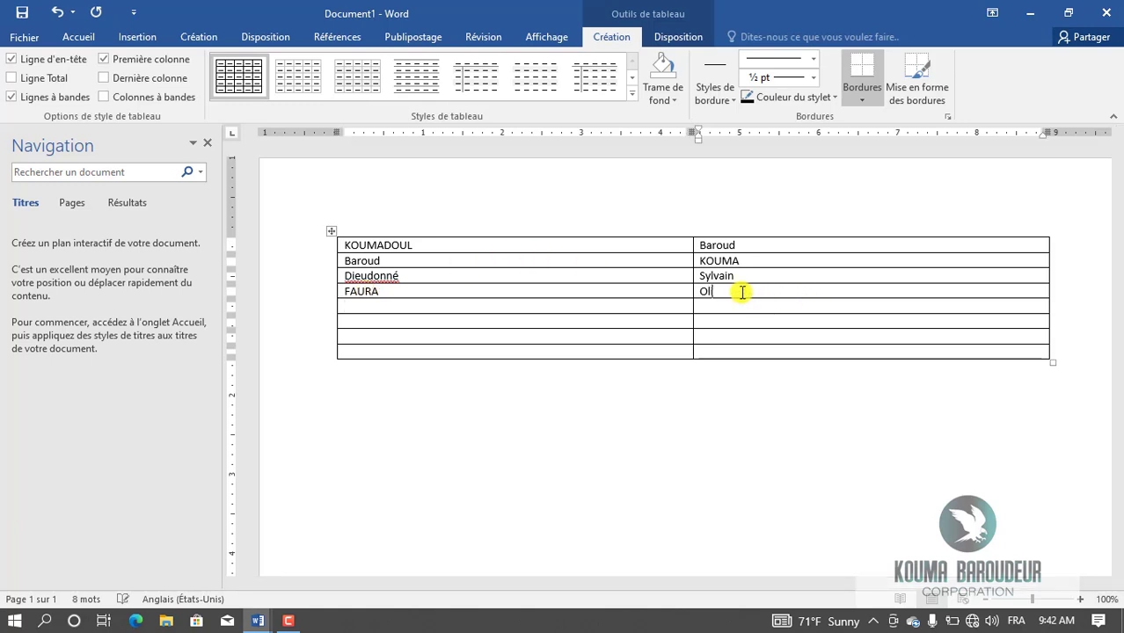
{"action": "type", "text": "ivier"}
{"action": "key", "text": "Tab"}
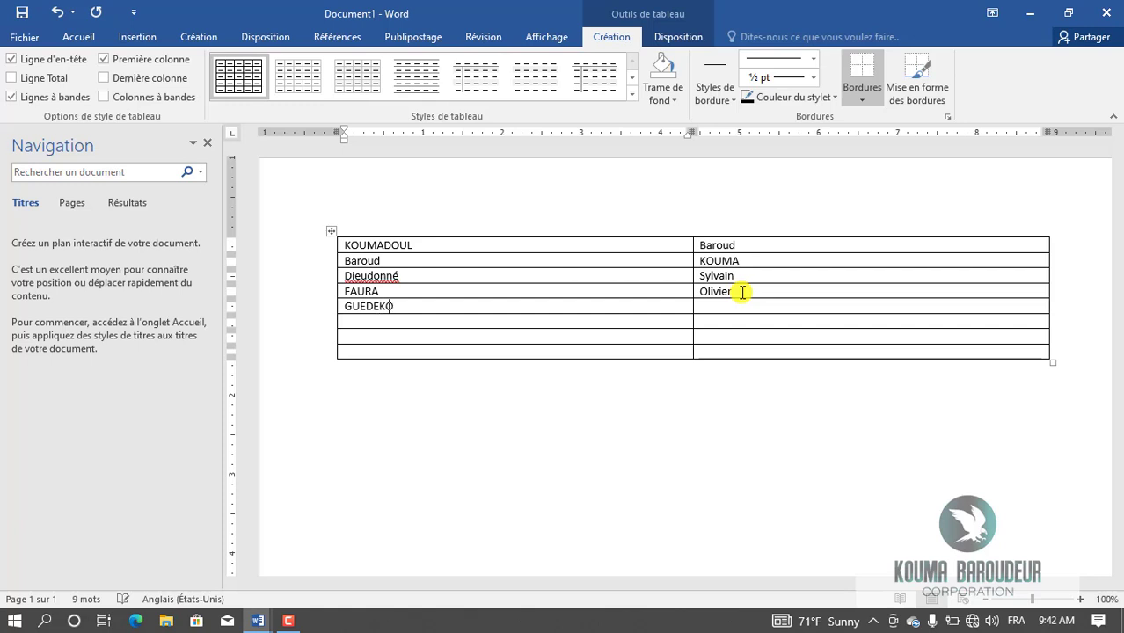
{"action": "key", "text": "Tab"}
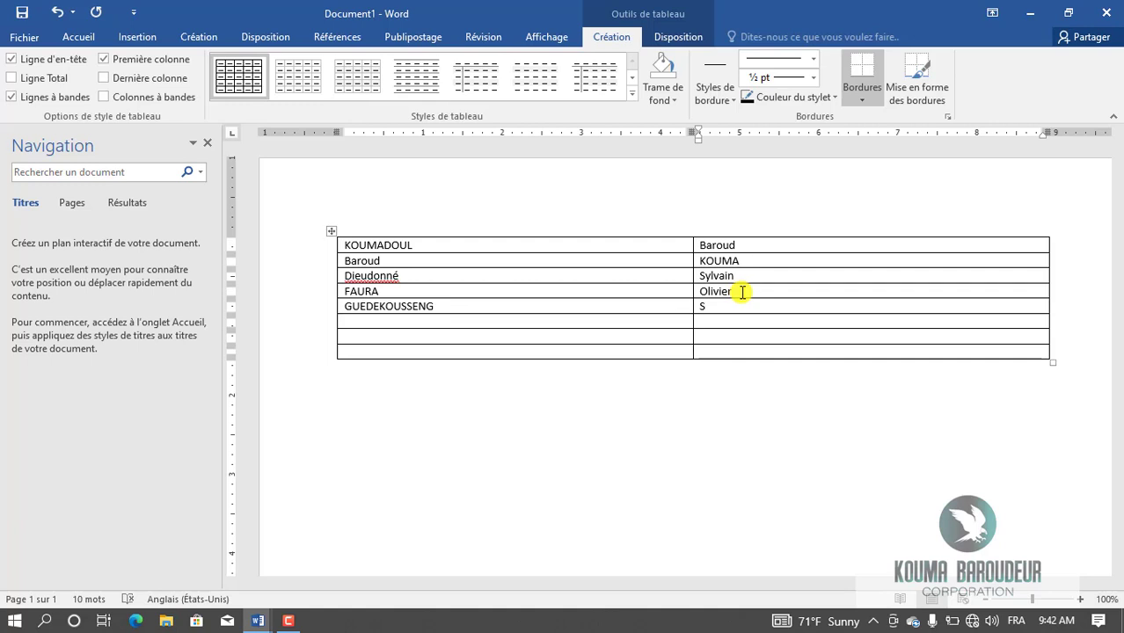
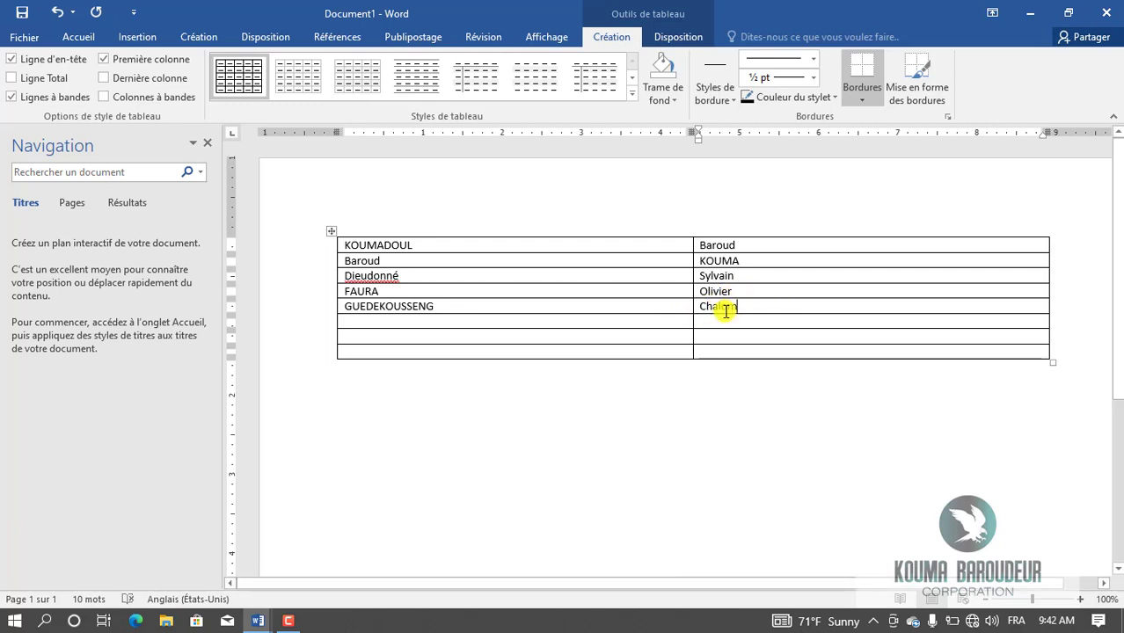
{"action": "double_click", "coordinate": [363, 276]}
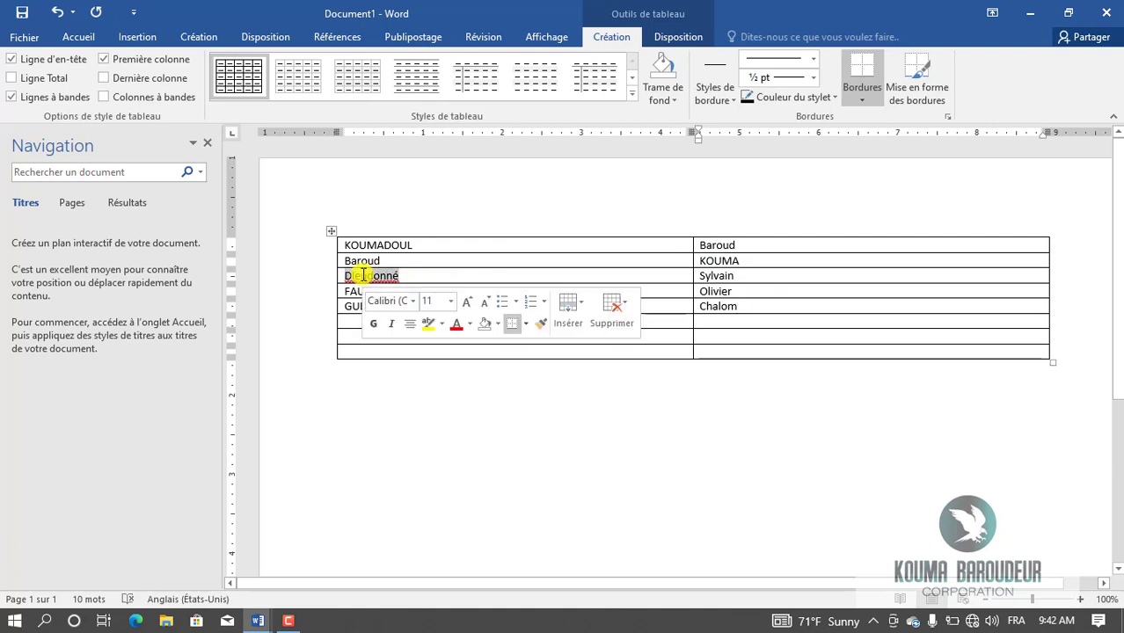
{"action": "type", "text": "Ch"}
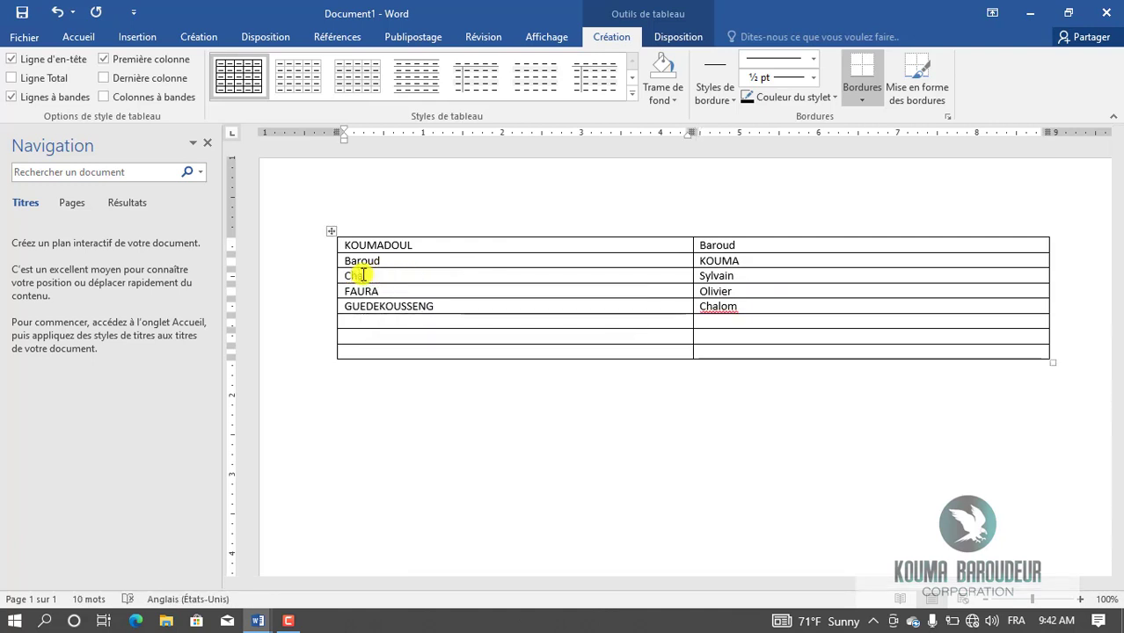
{"action": "type", "text": "alom"}
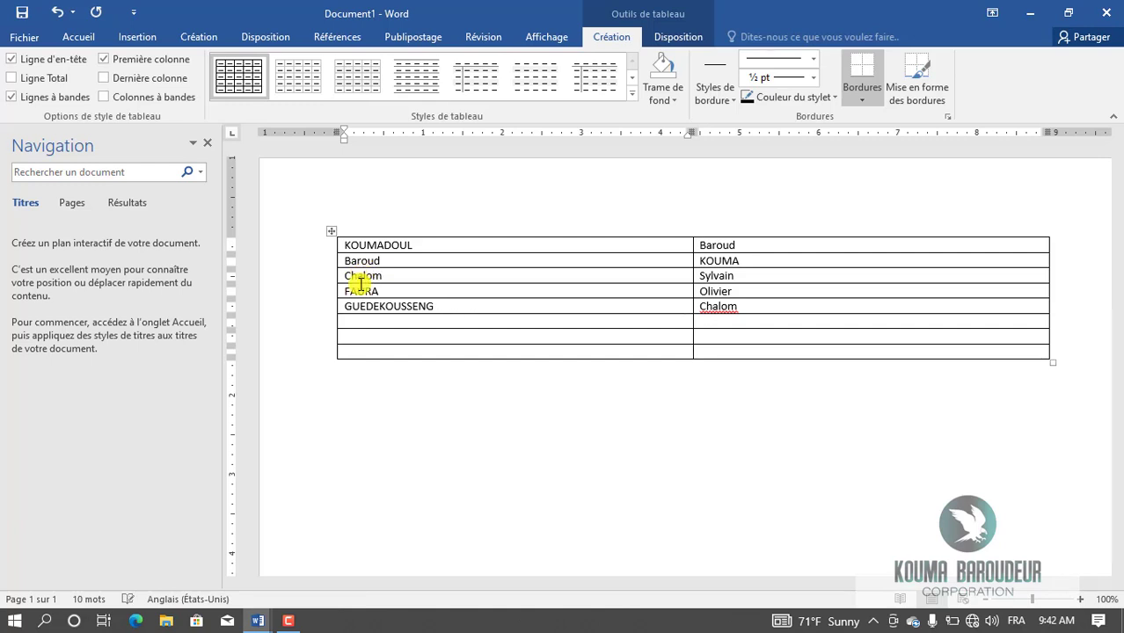
{"action": "left_click", "coordinate": [366, 321]}
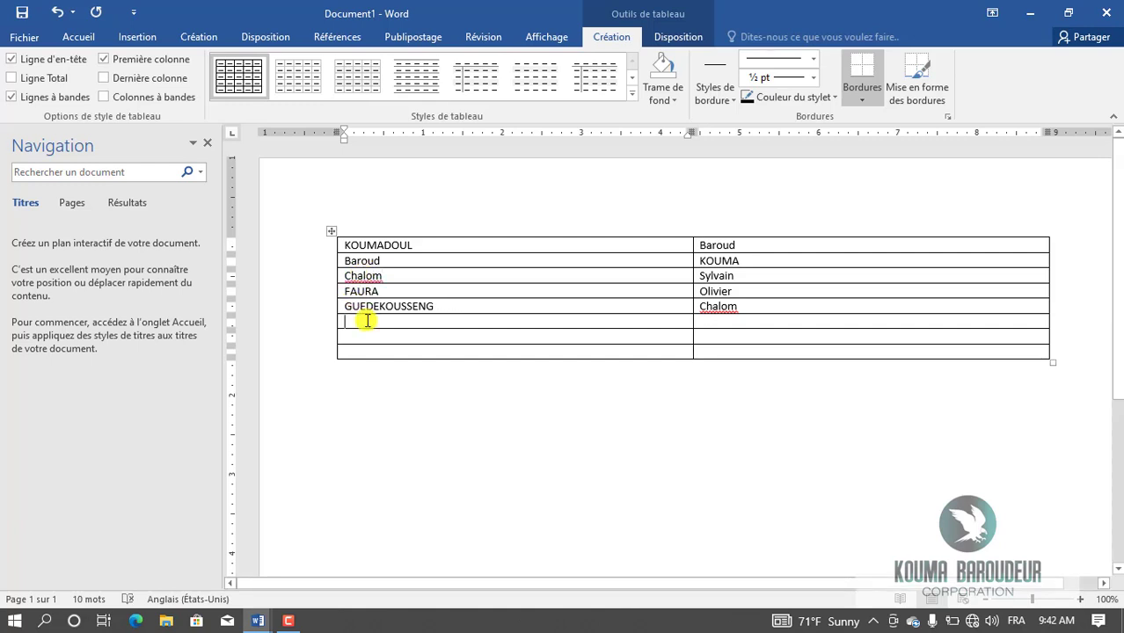
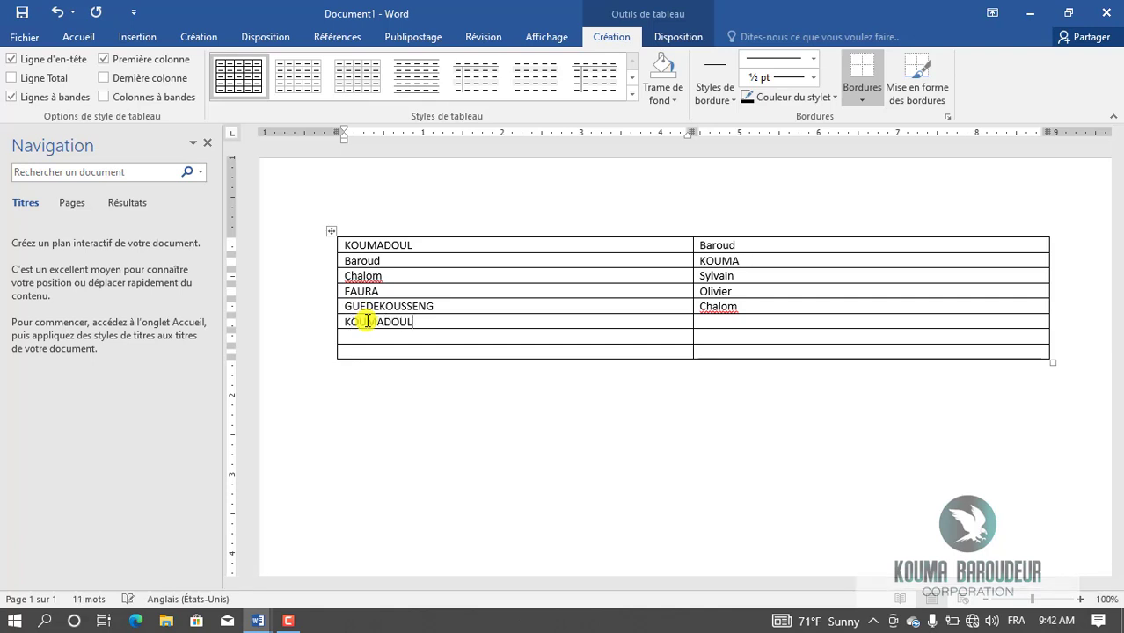
{"action": "key", "text": "Tab"}
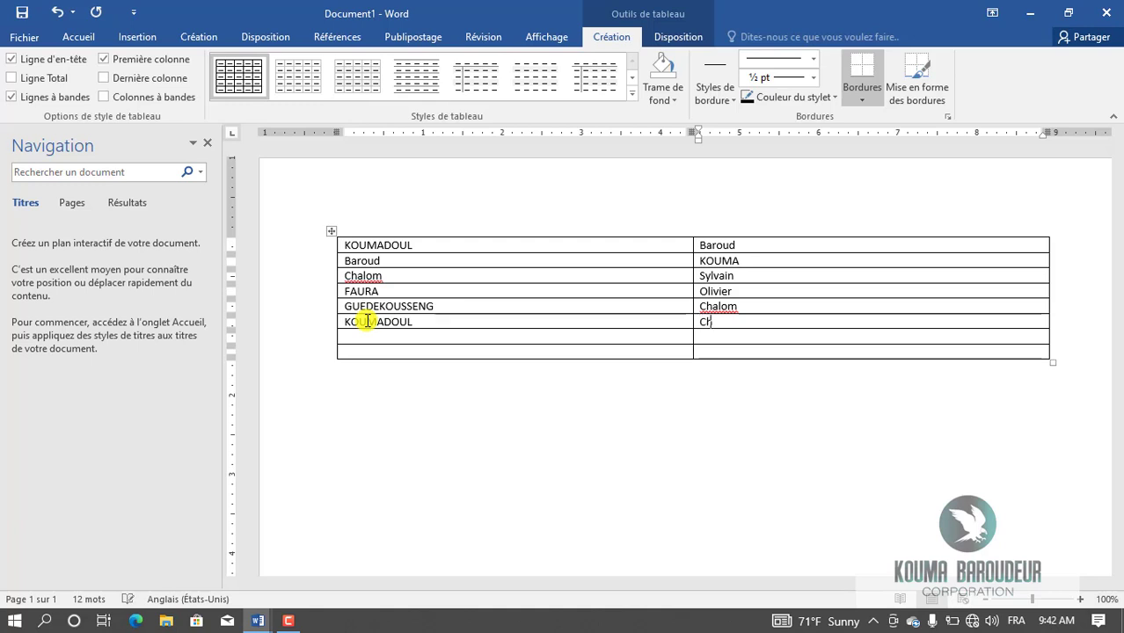
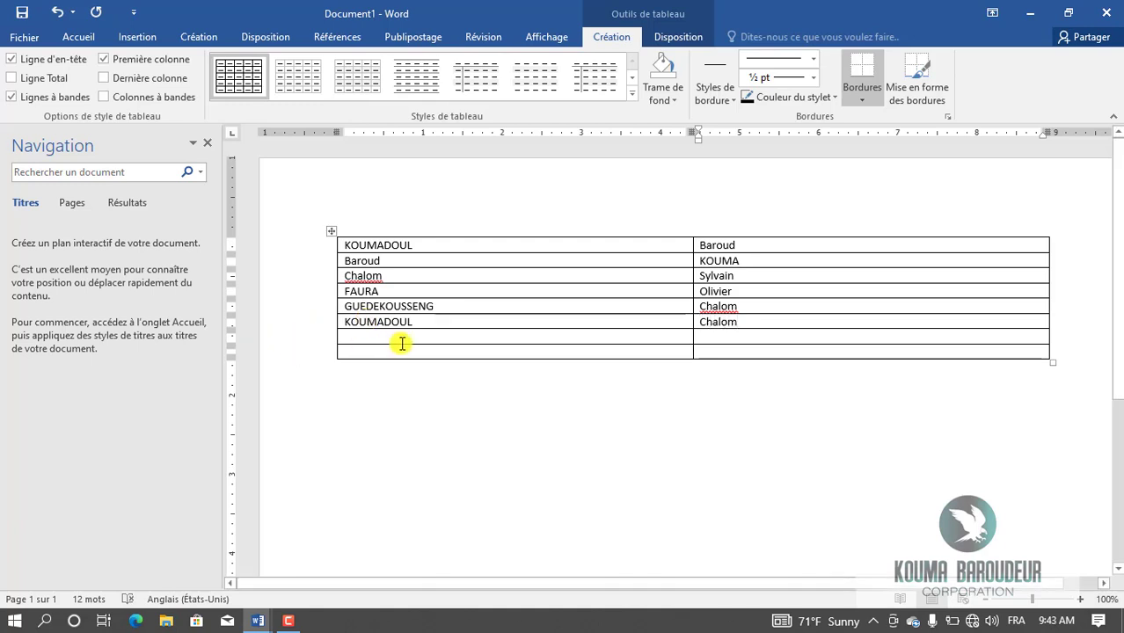
{"action": "left_click", "coordinate": [401, 342]}
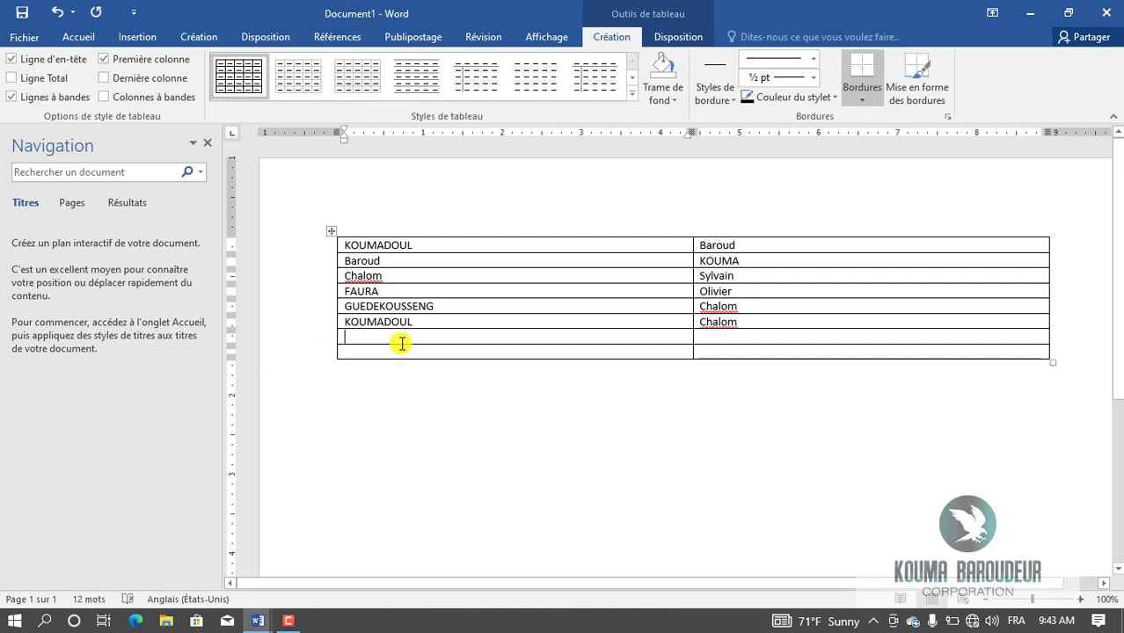
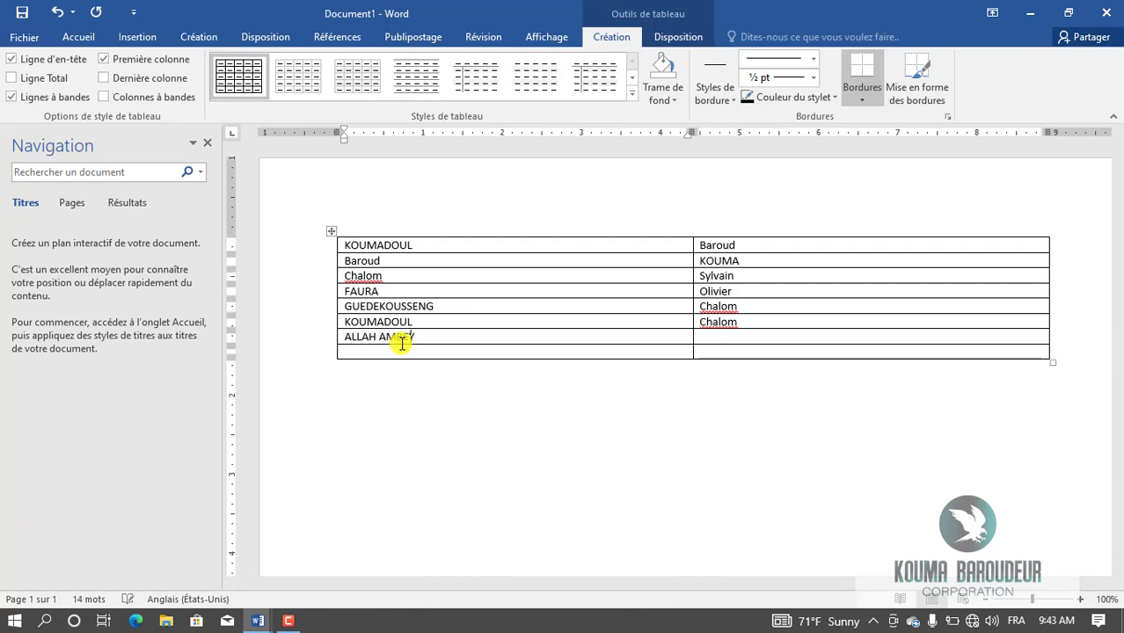
{"action": "key", "text": "Tab"}
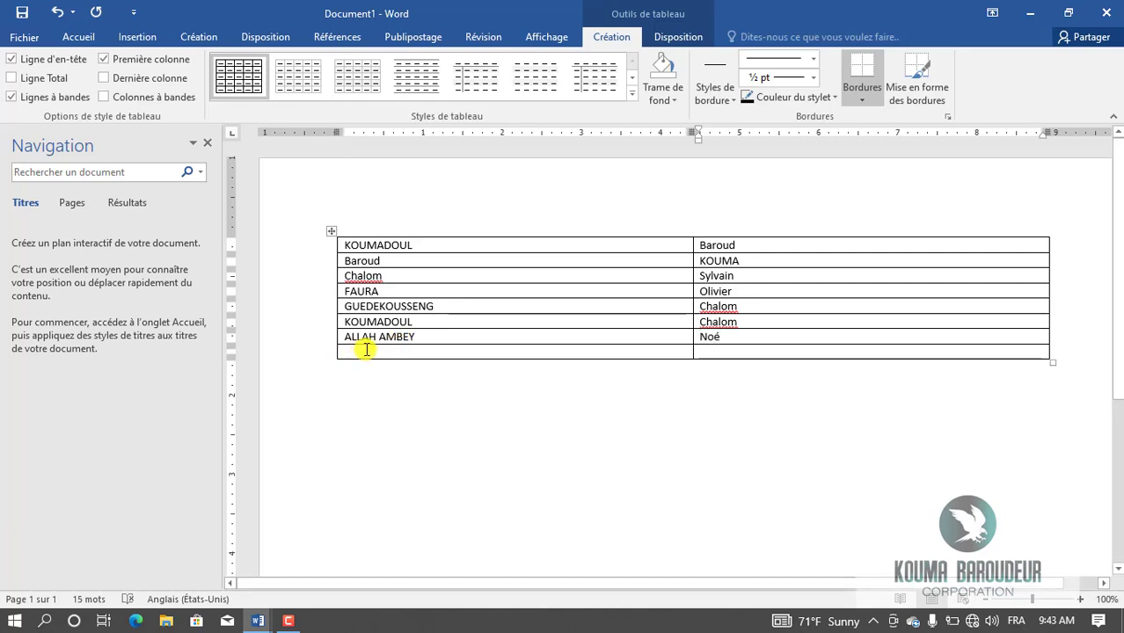
{"action": "left_click", "coordinate": [366, 350]}
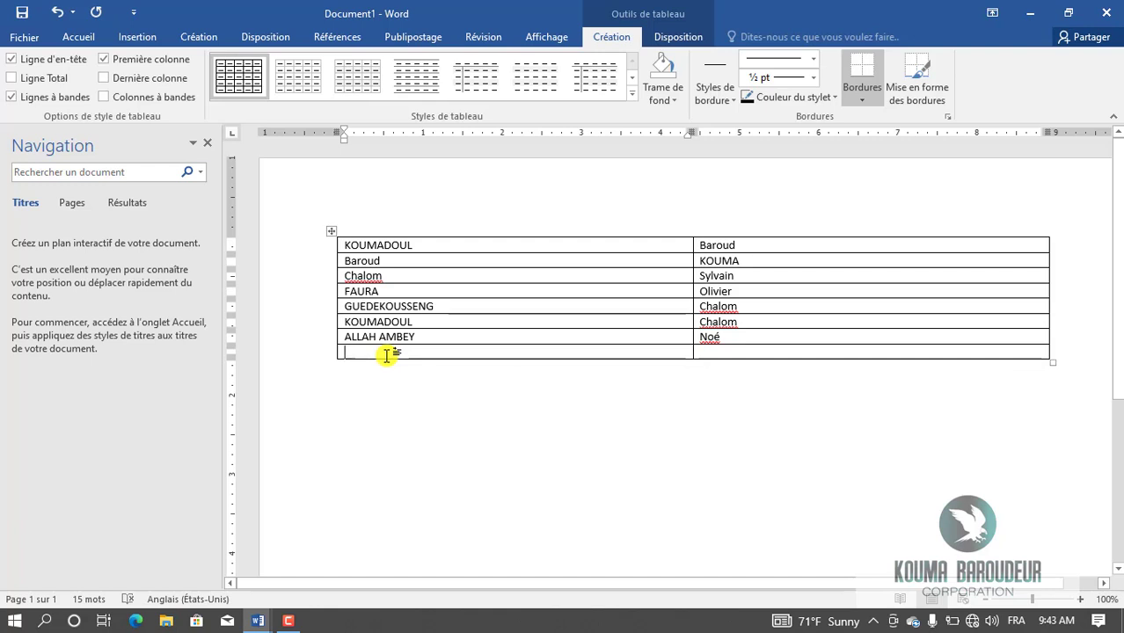
{"action": "type", "text": "Ch"}
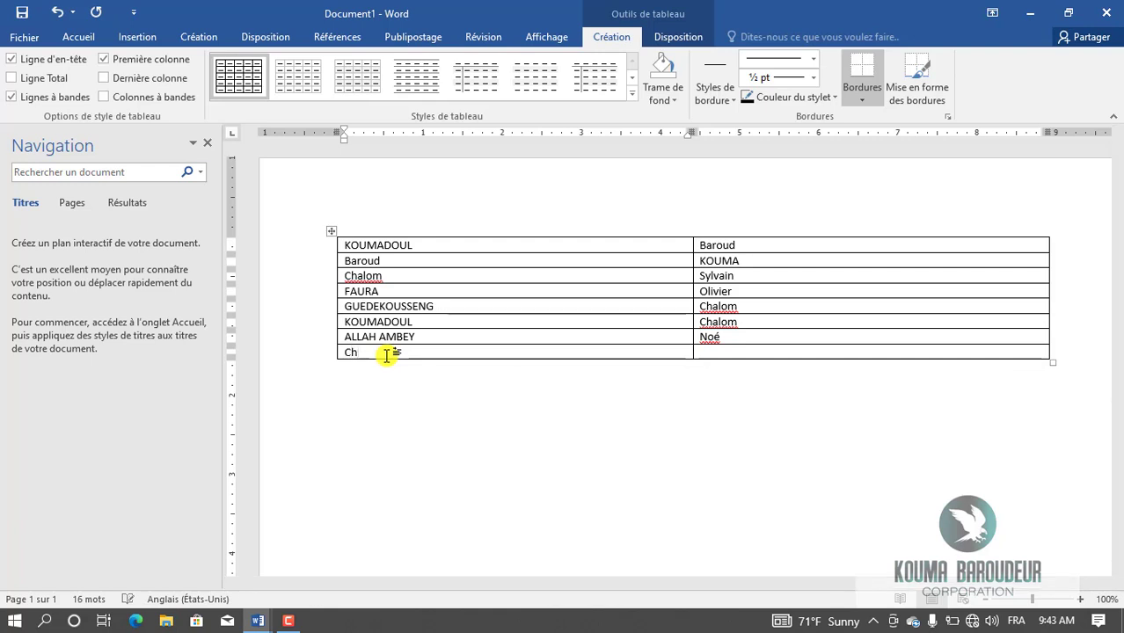
{"action": "key", "text": "BackSpace"}
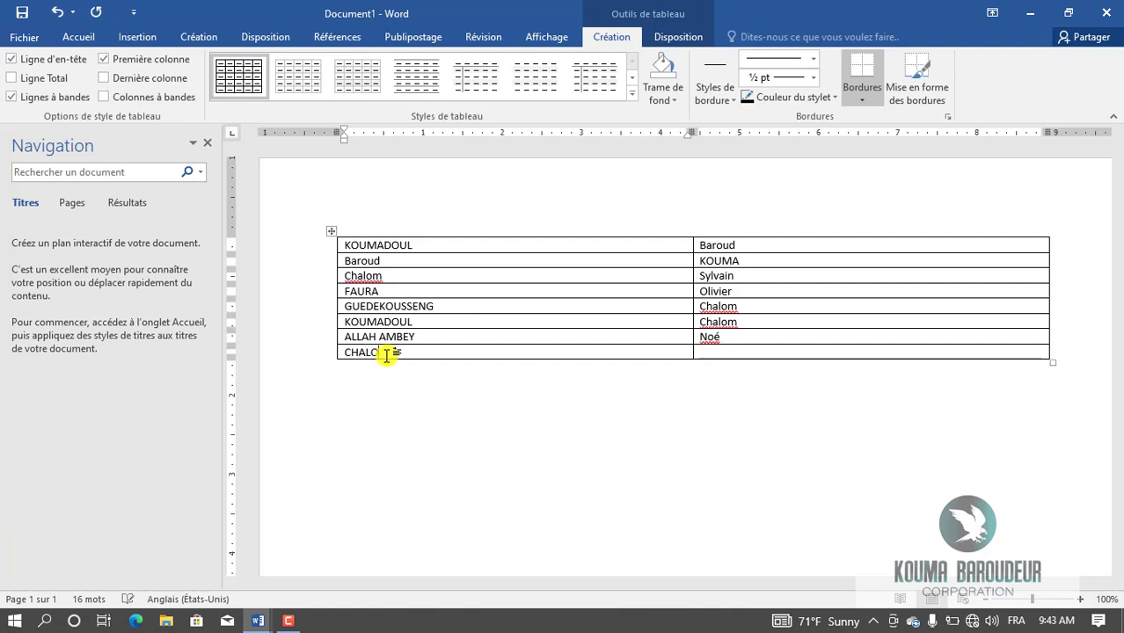
{"action": "key", "text": "Tab"}
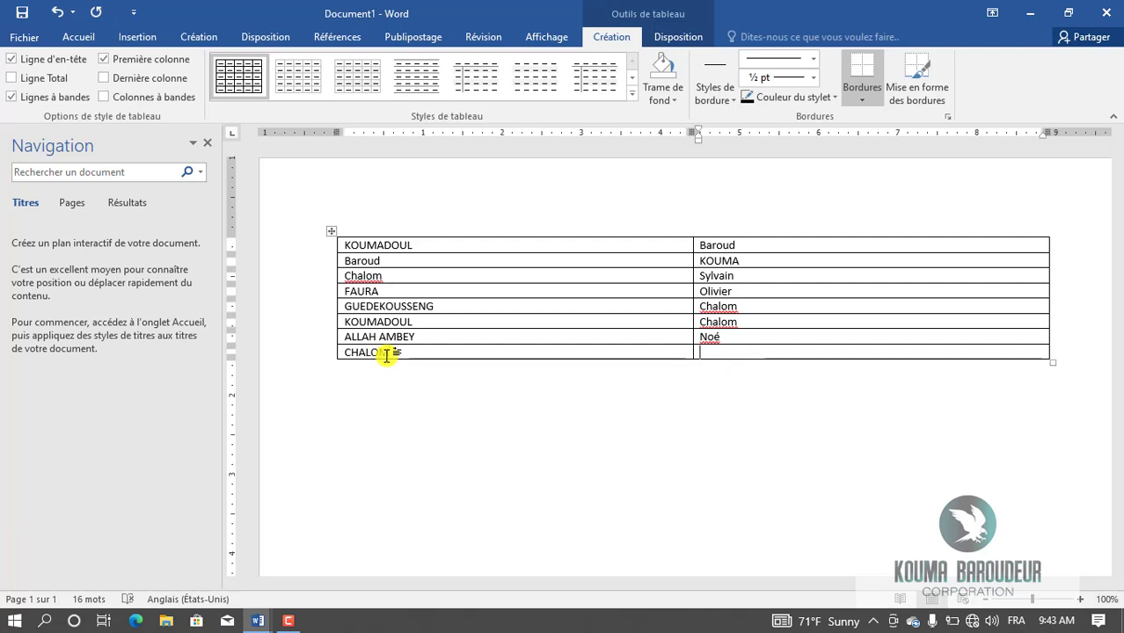
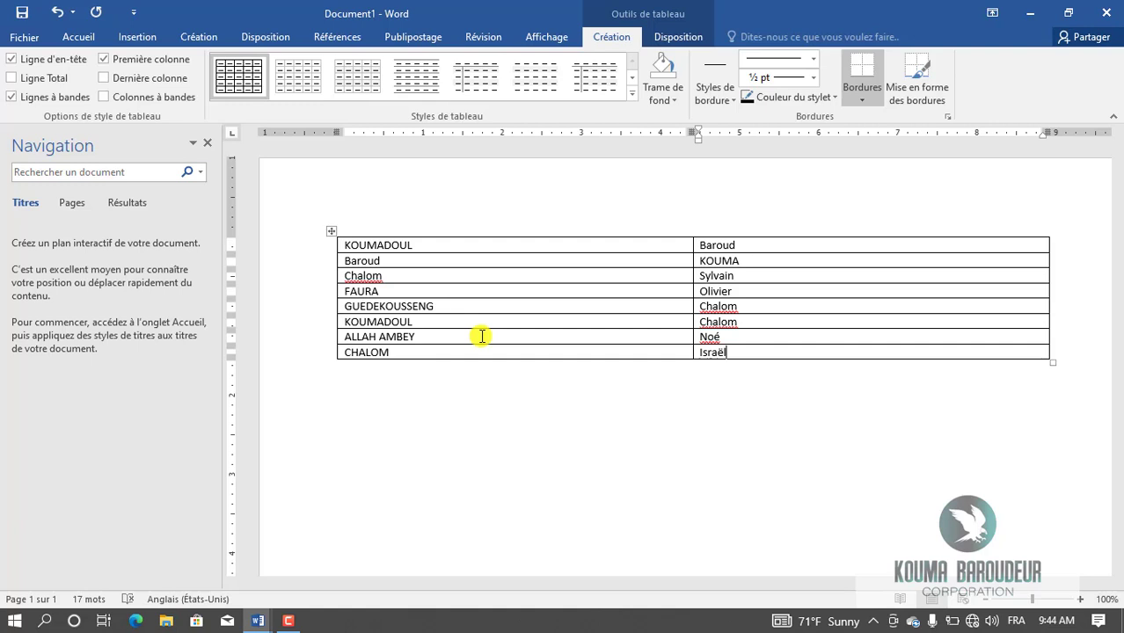
{"action": "left_click", "coordinate": [389, 276]}
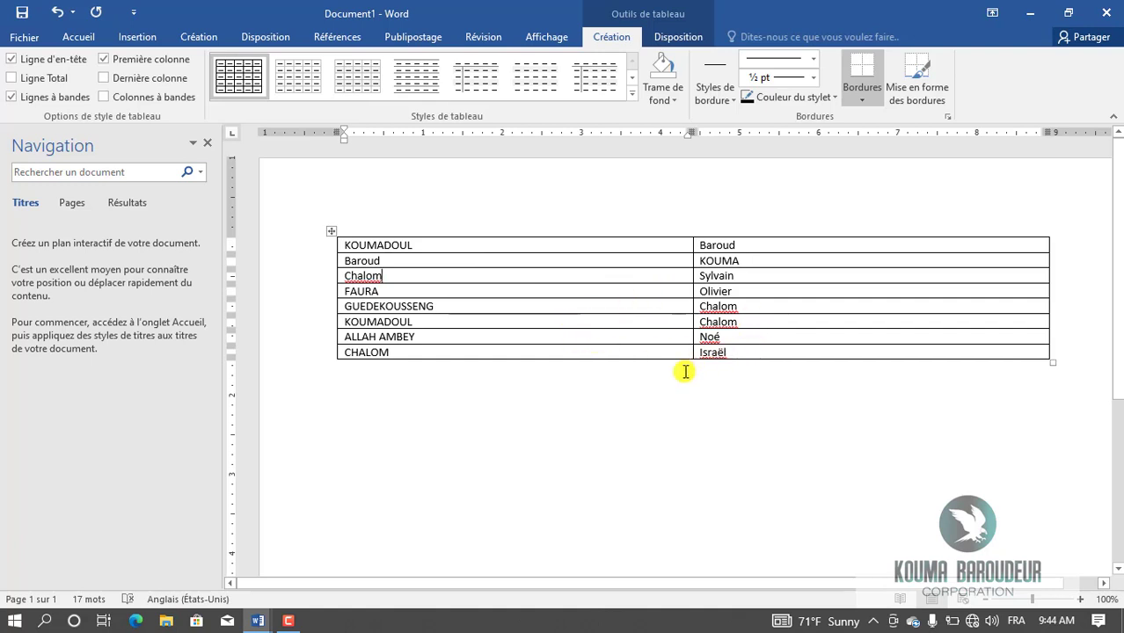
Replace all 4 occurrences of 'Chalom' with 'Shalom' and close the Replace dialog.
{"action": "left_click", "coordinate": [456, 397]}
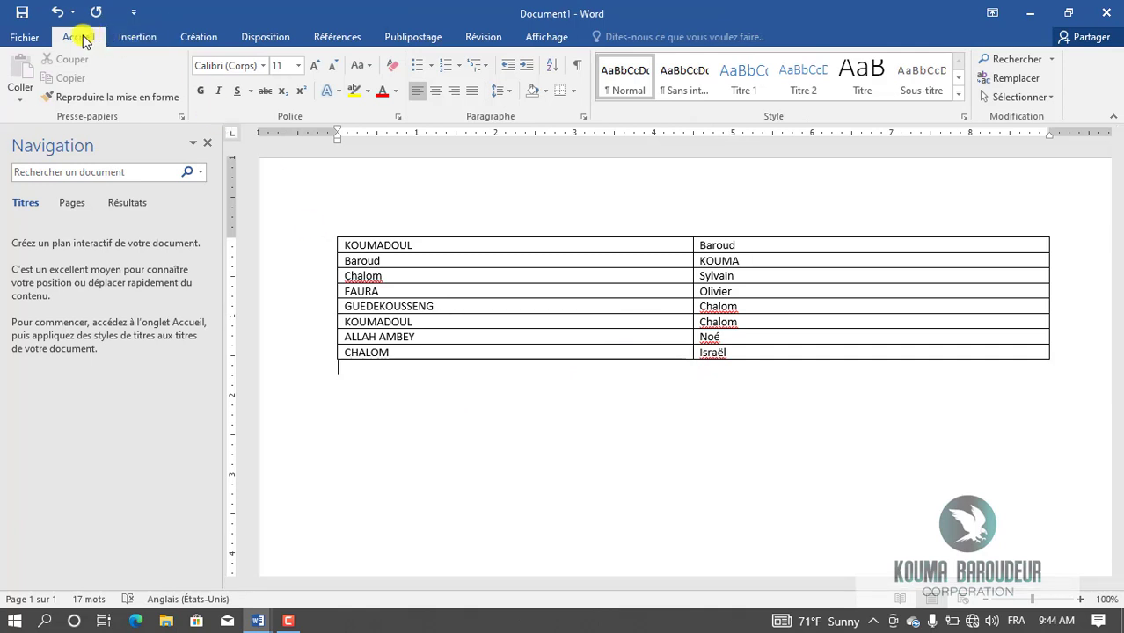
{"action": "left_click", "coordinate": [1007, 78]}
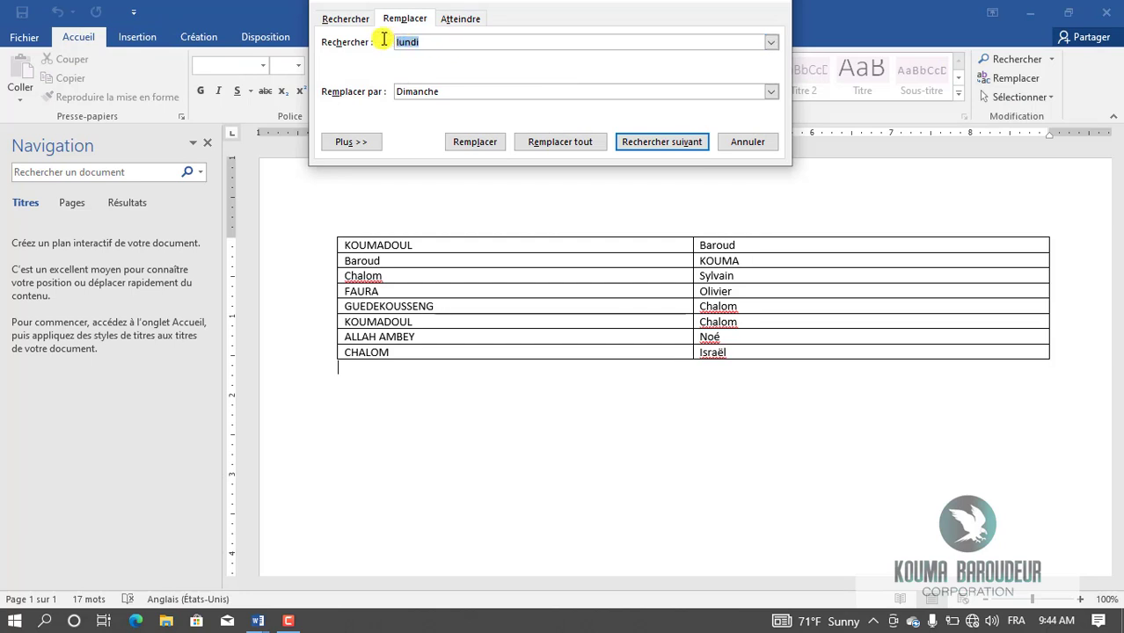
{"action": "key", "text": "BackSpace"}
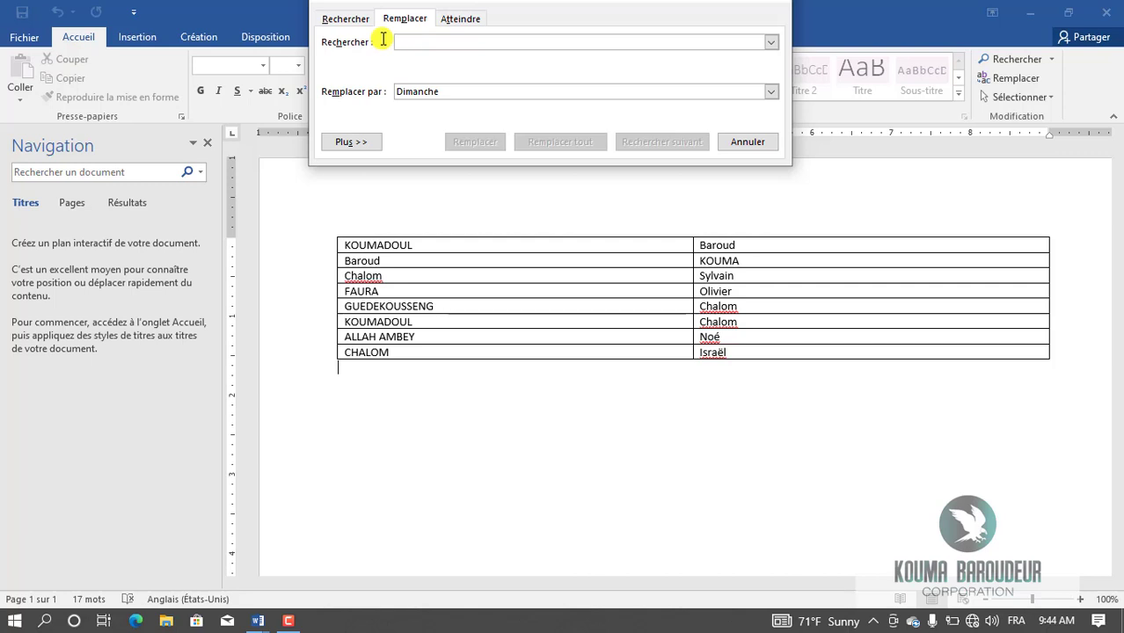
{"action": "type", "text": "Ch"}
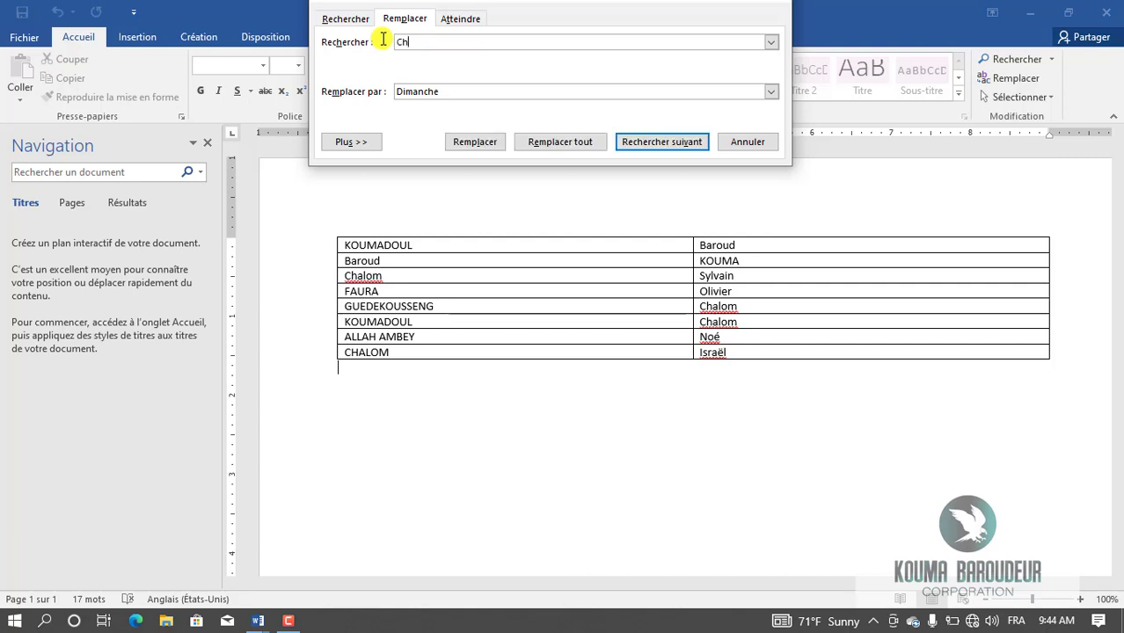
{"action": "type", "text": "alom"}
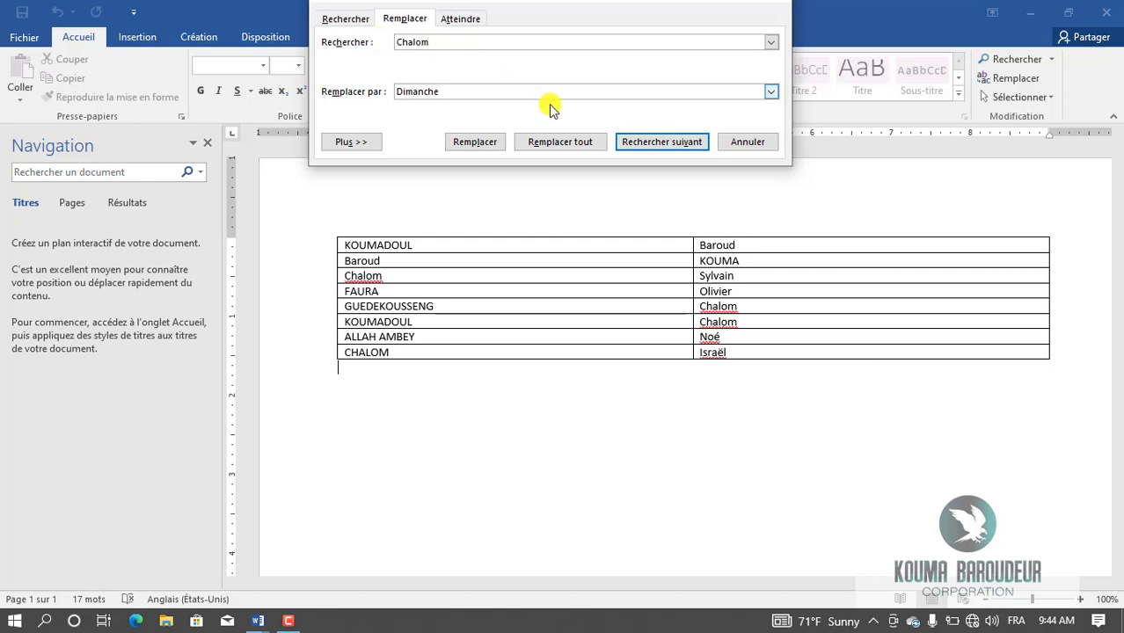
{"action": "left_click", "coordinate": [446, 93]}
{"action": "key", "text": "BackSpace"}
{"action": "key", "text": "BackSpace"}
{"action": "key", "text": "BackSpace"}
{"action": "key", "text": "BackSpace"}
{"action": "key", "text": "BackSpace"}
{"action": "key", "text": "BackSpace"}
{"action": "key", "text": "BackSpace"}
{"action": "key", "text": "BackSpace"}
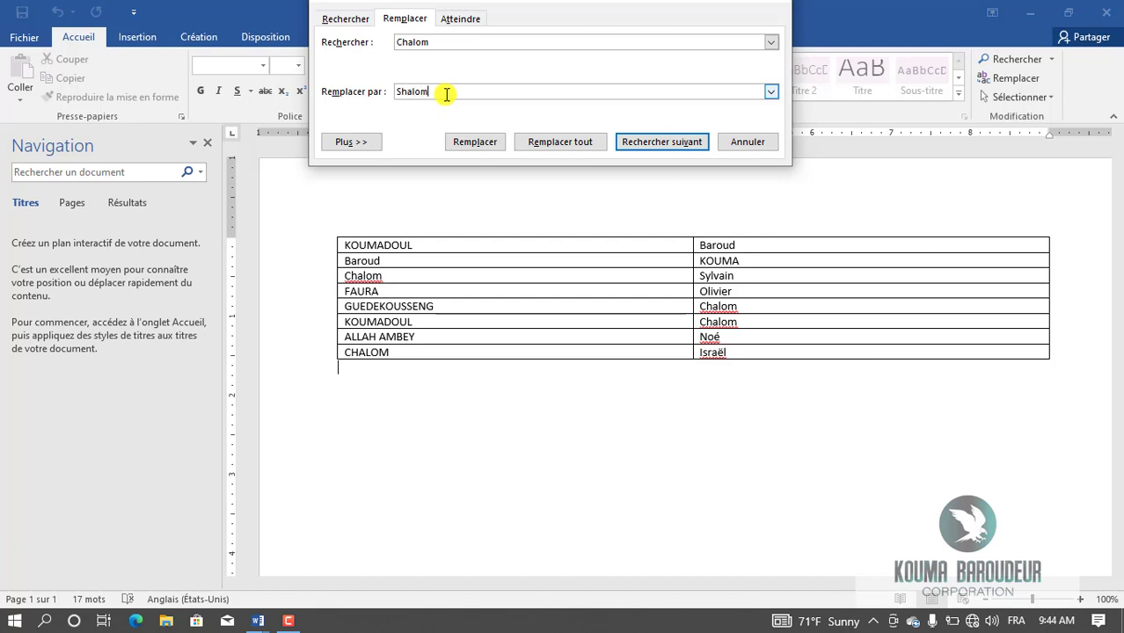
{"action": "left_click", "coordinate": [568, 143]}
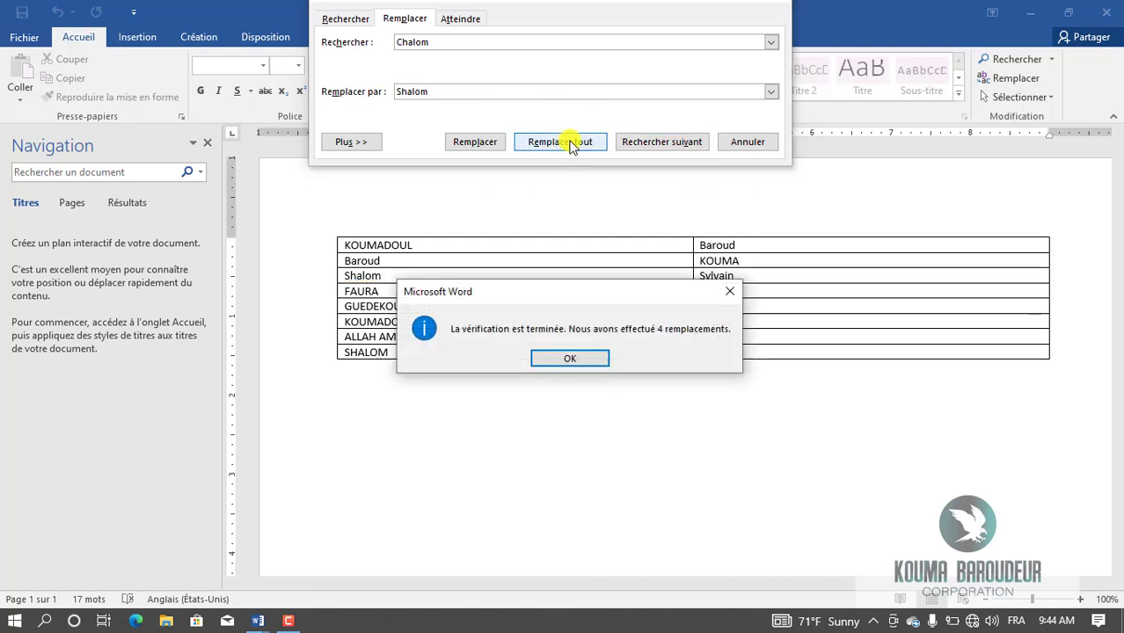
{"action": "left_click", "coordinate": [580, 359]}
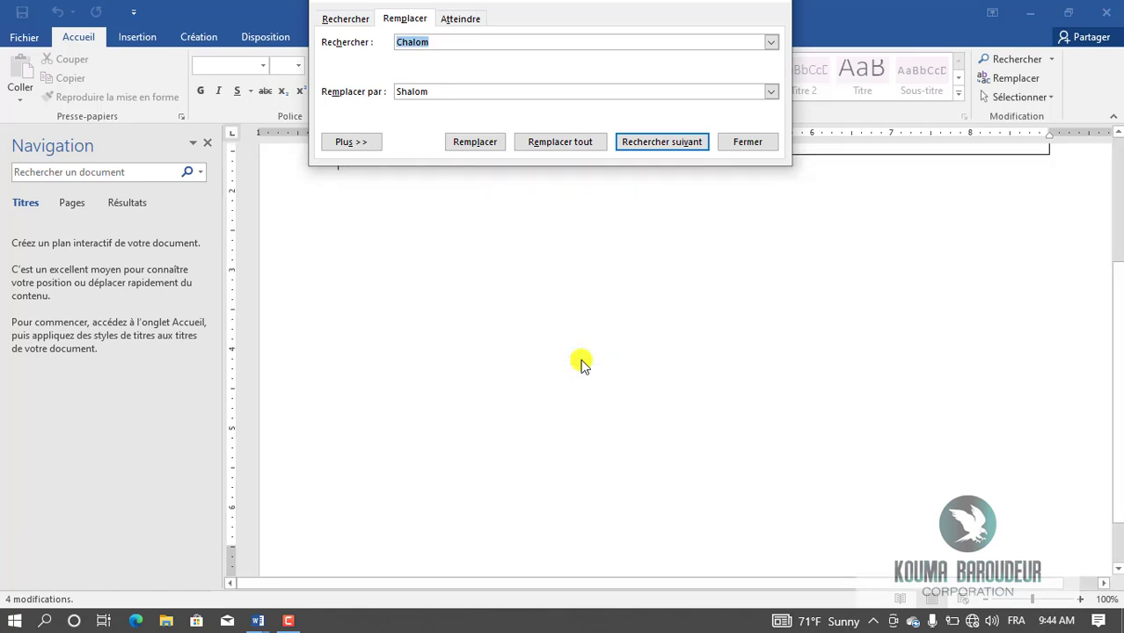
{"action": "left_click", "coordinate": [748, 141]}
Scroll back up to the full Shalom table and start a Windows search for 'exc'.
{"action": "left_click_drag", "start_coordinate": [1119, 352], "coordinate": [1115, 215]}
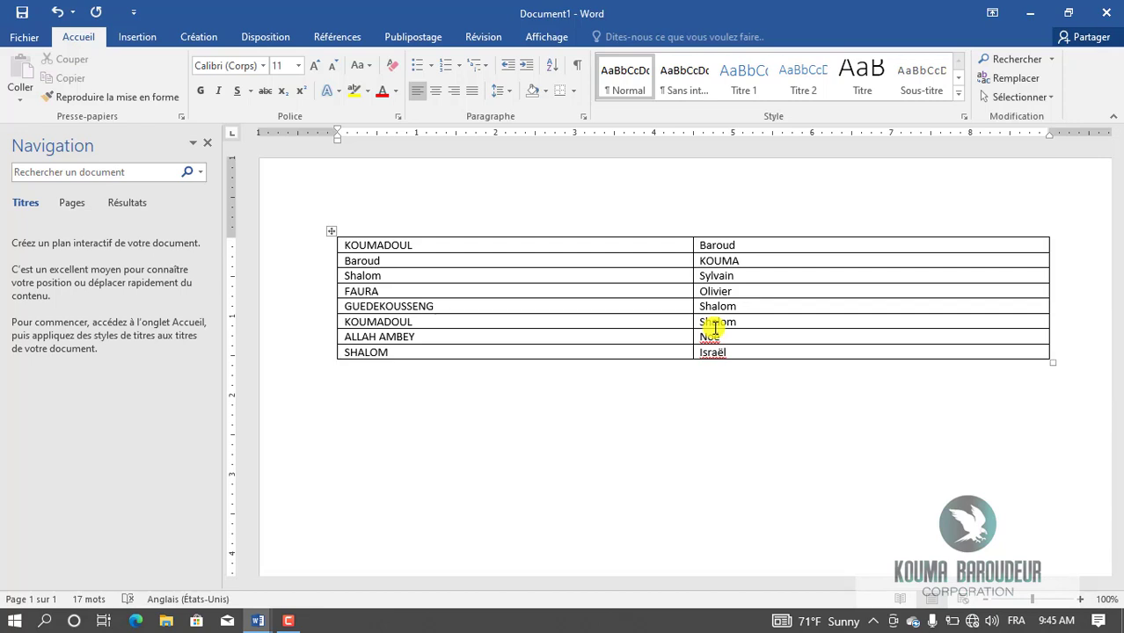
{"action": "key", "text": "super"}
{"action": "type", "text": "e"}
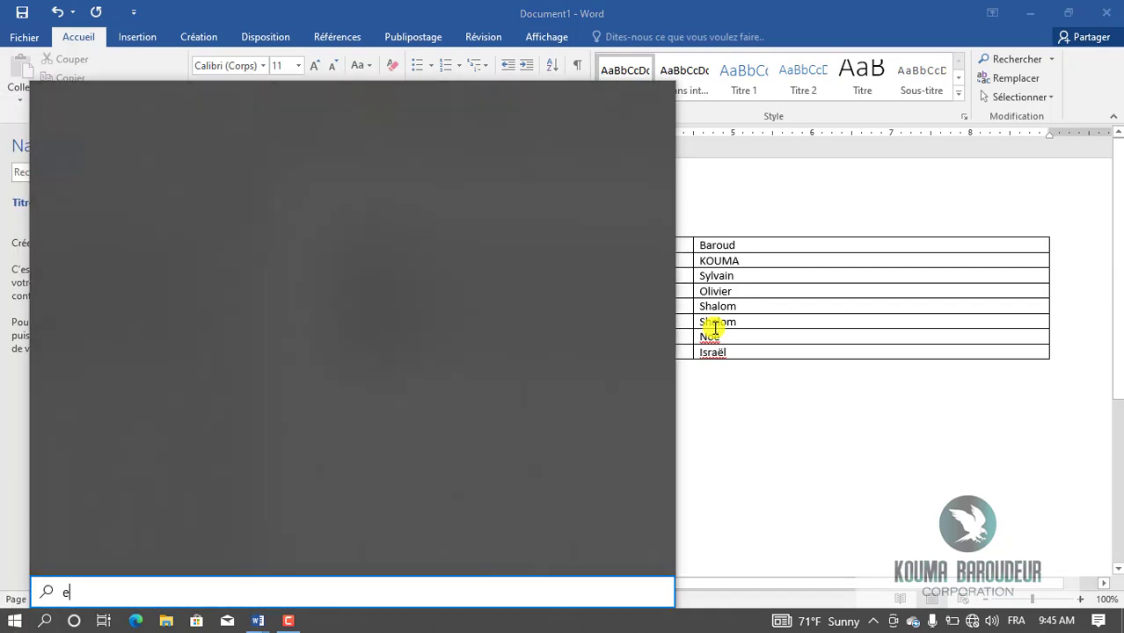
{"action": "type", "text": "xc"}
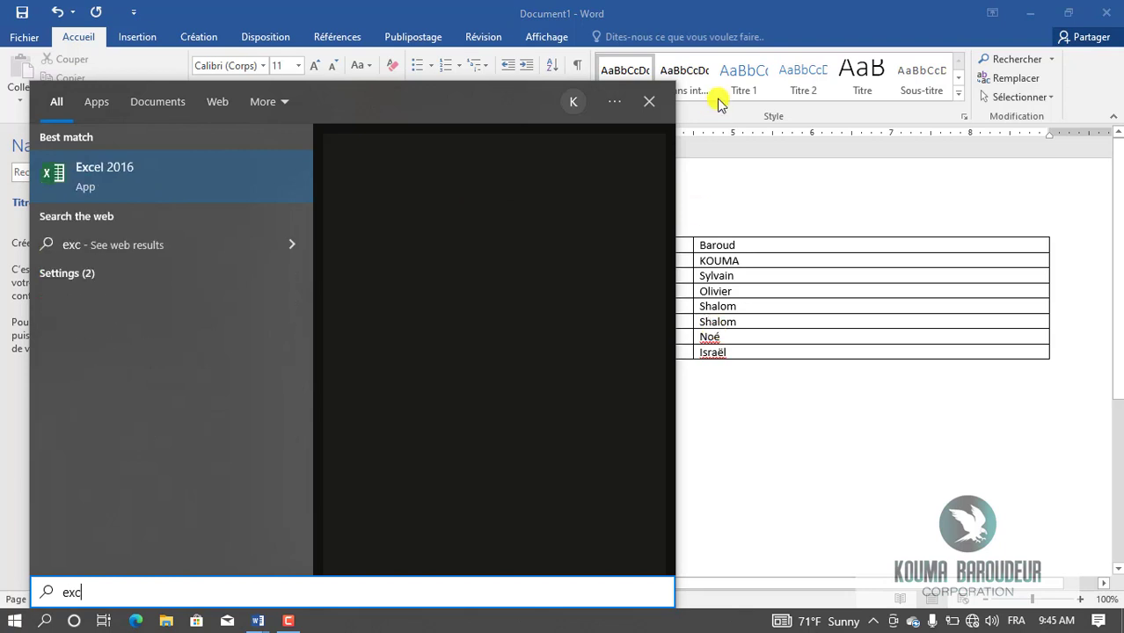
Launch Excel 2016 from the search results and create a blank workbook.
{"action": "left_click", "coordinate": [161, 177]}
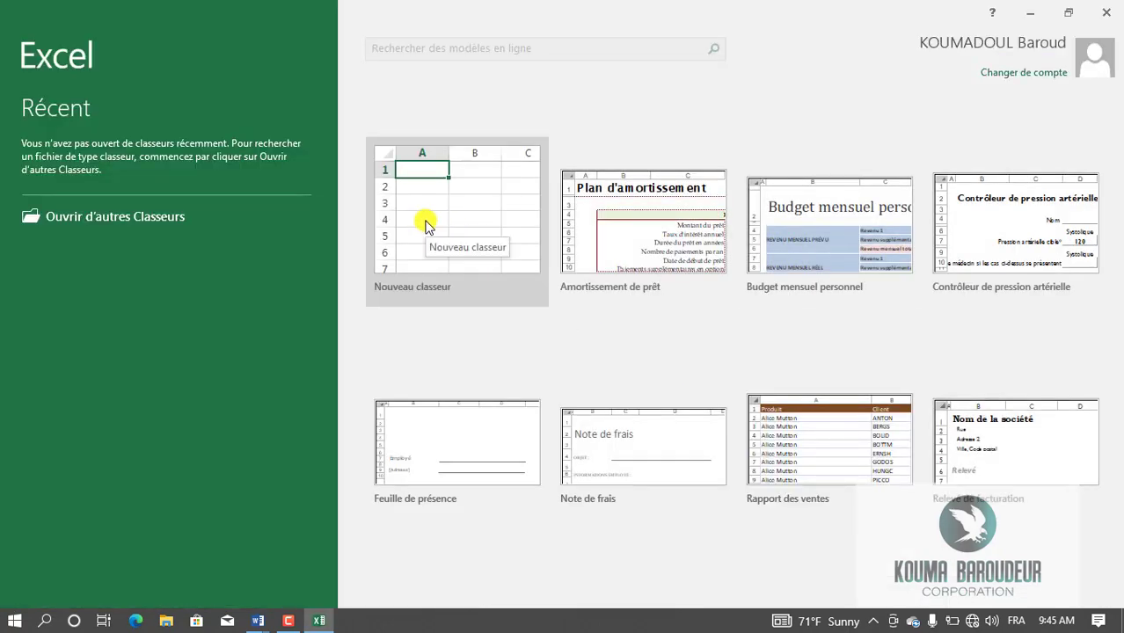
{"action": "left_click", "coordinate": [425, 226]}
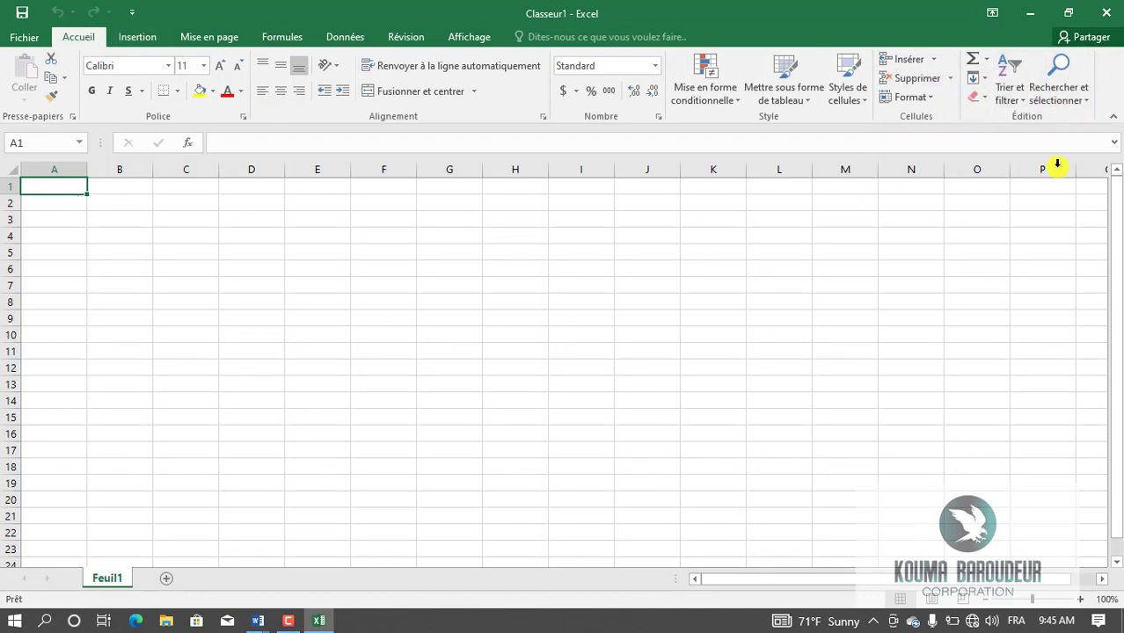
Open and close the Rechercher et sélectionner dropdown in Classeur1 twice without choosing an option.
{"action": "left_click", "coordinate": [1084, 102]}
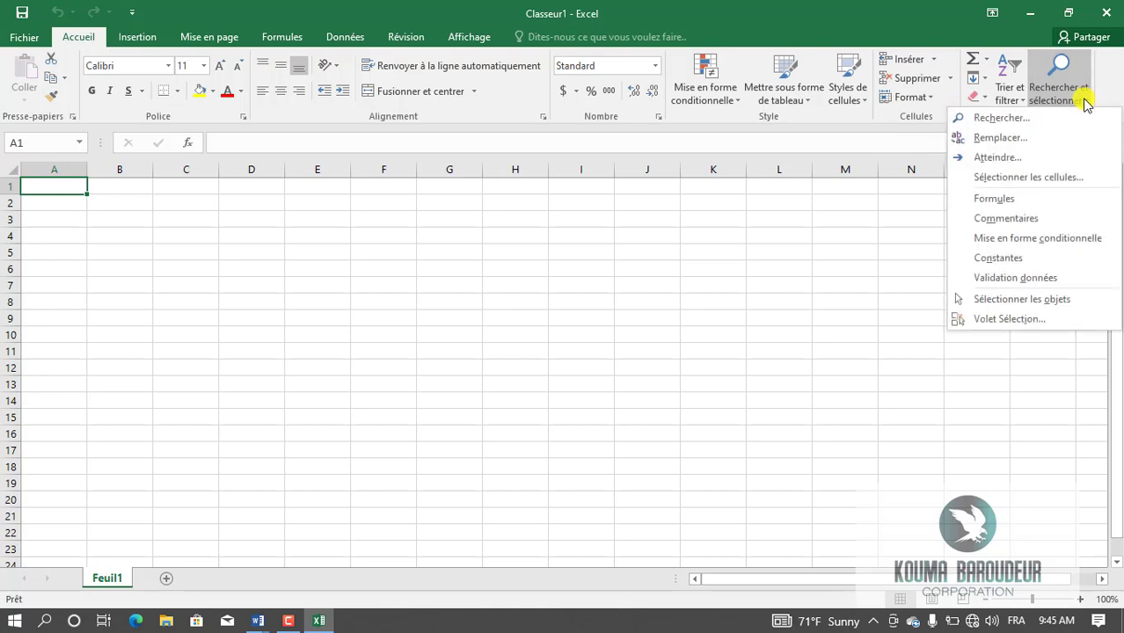
{"action": "left_click", "coordinate": [1084, 102]}
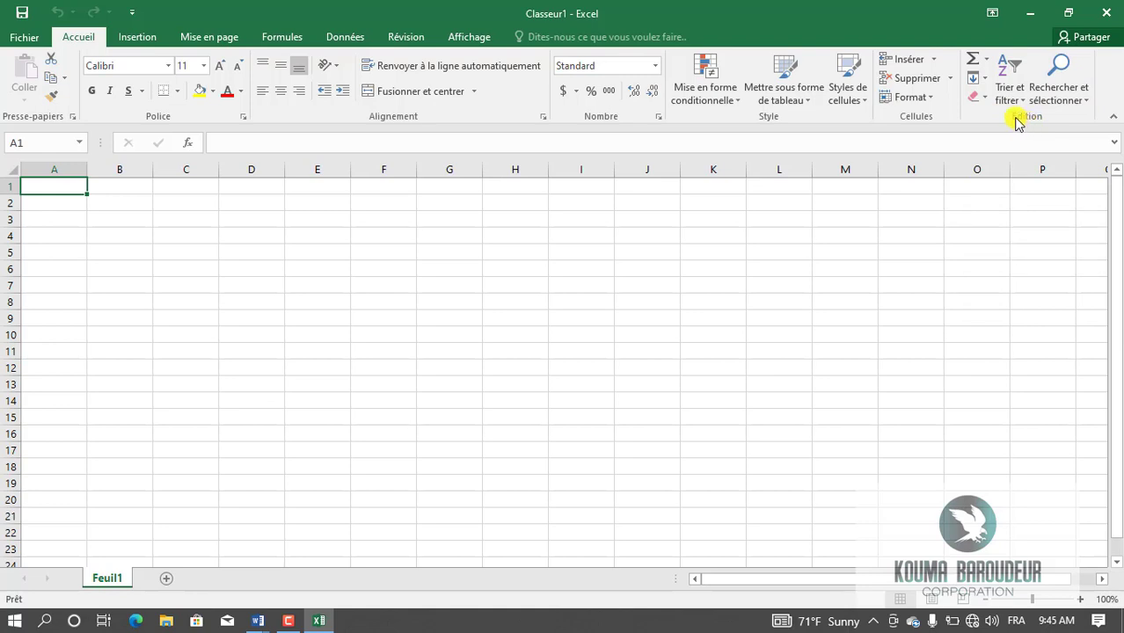
{"action": "left_click", "coordinate": [1086, 104]}
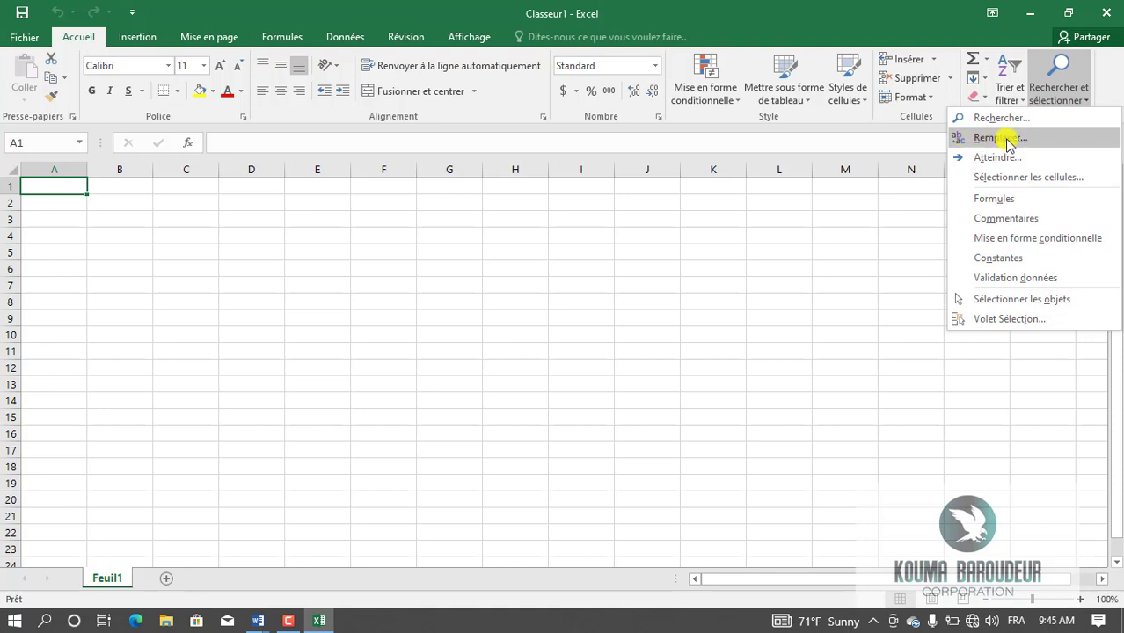
{"action": "left_click", "coordinate": [766, 343]}
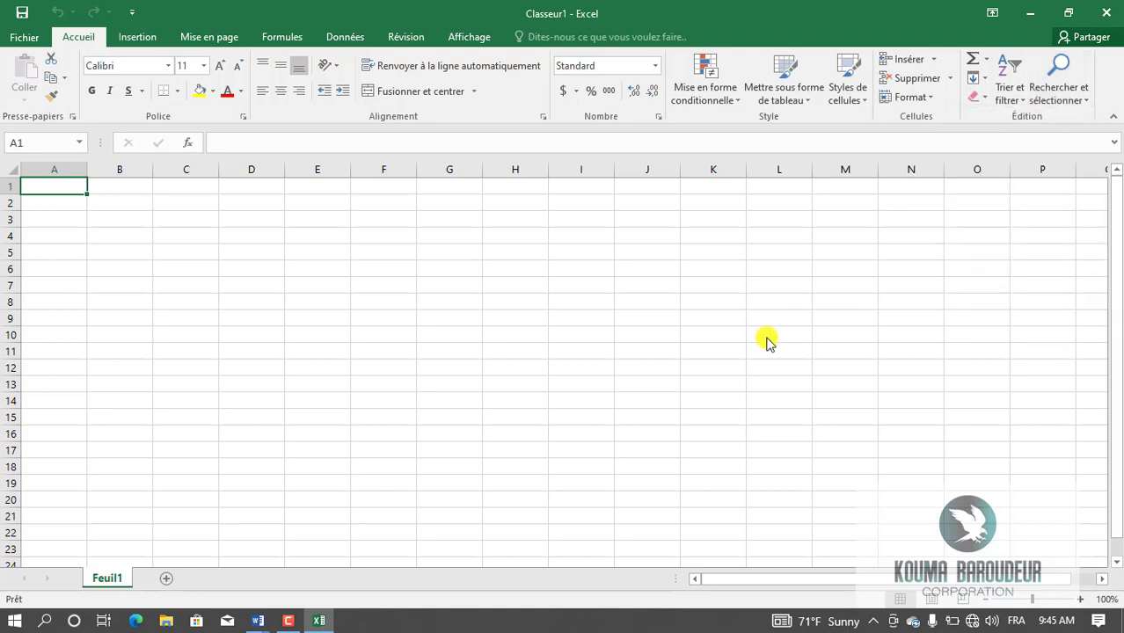
Minimize Excel, click the Noé cell in Word's name table, and scroll the document.
{"action": "left_click", "coordinate": [1031, 12]}
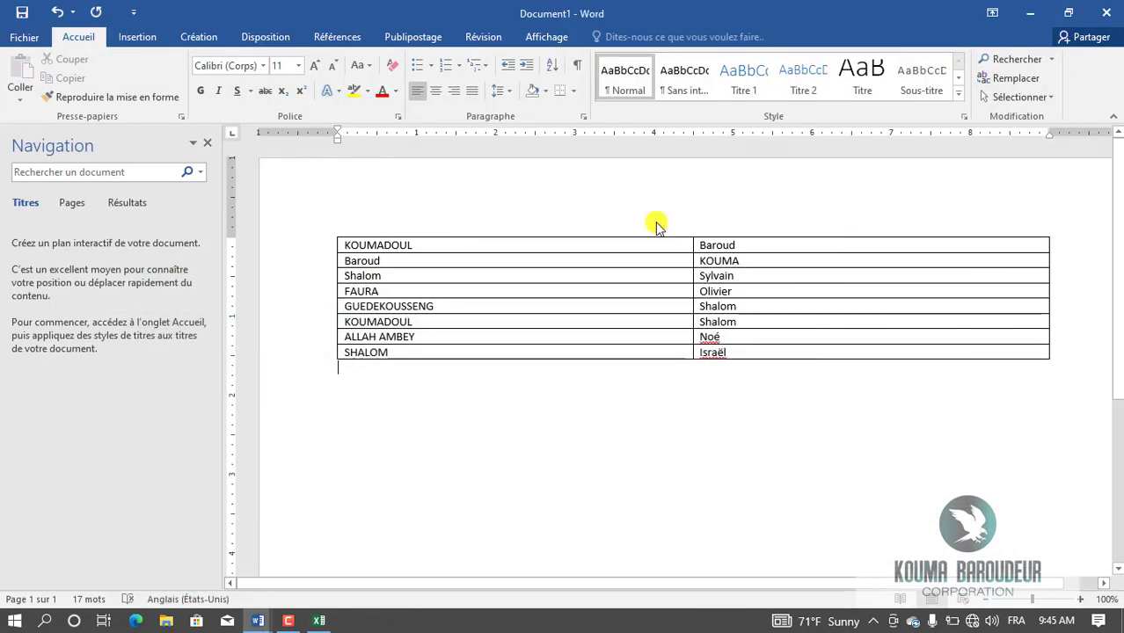
{"action": "left_click", "coordinate": [743, 337]}
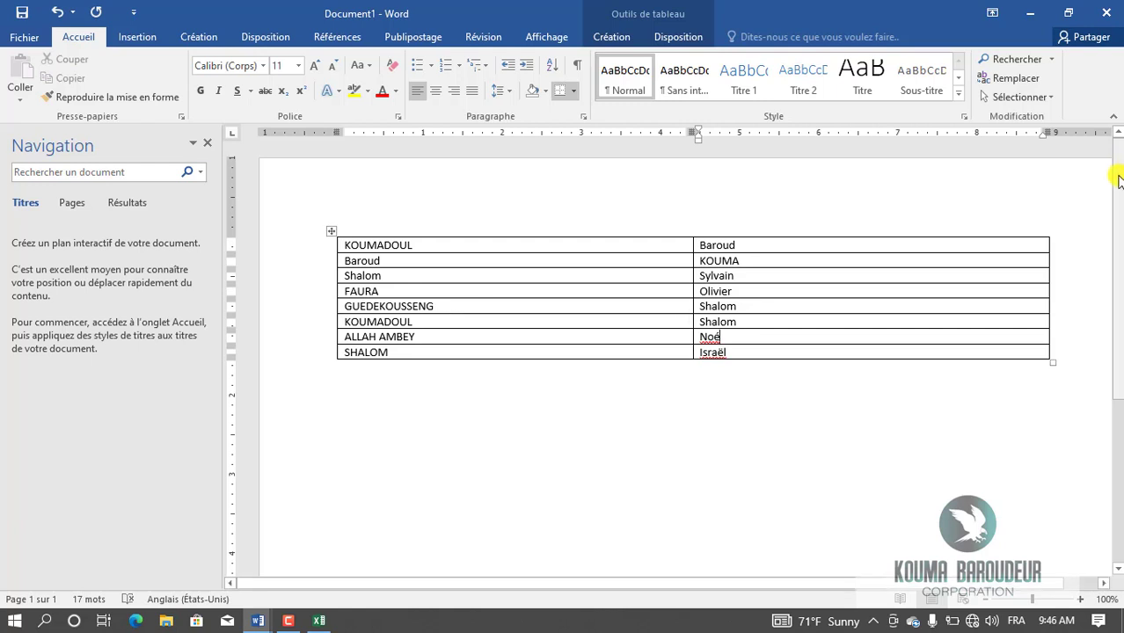
{"action": "left_click_drag", "start_coordinate": [1119, 176], "coordinate": [1121, 135]}
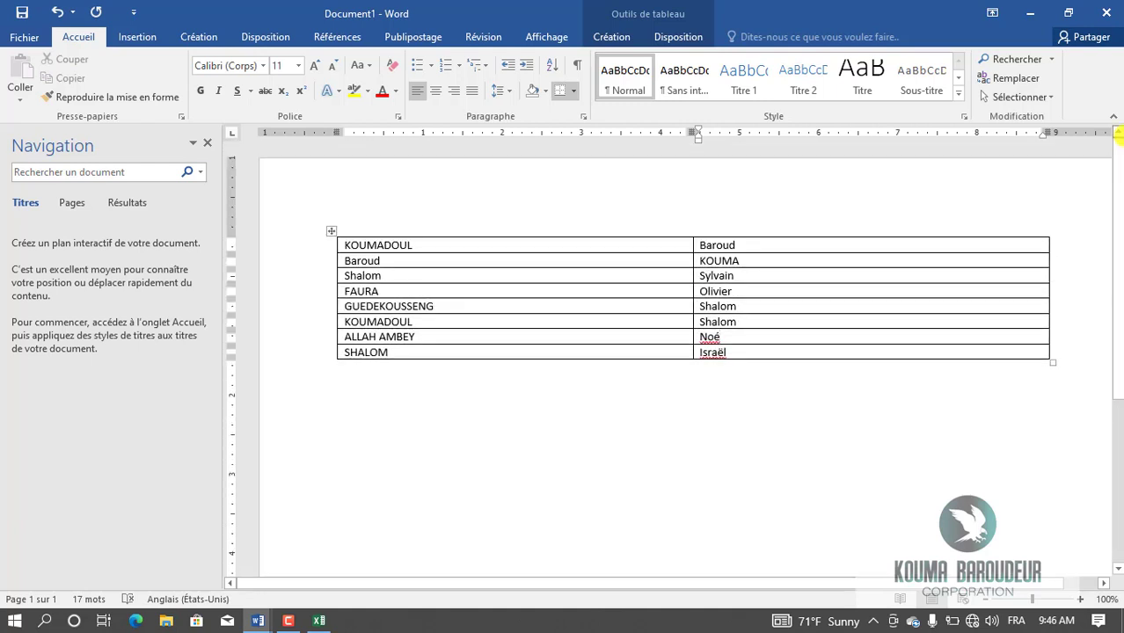